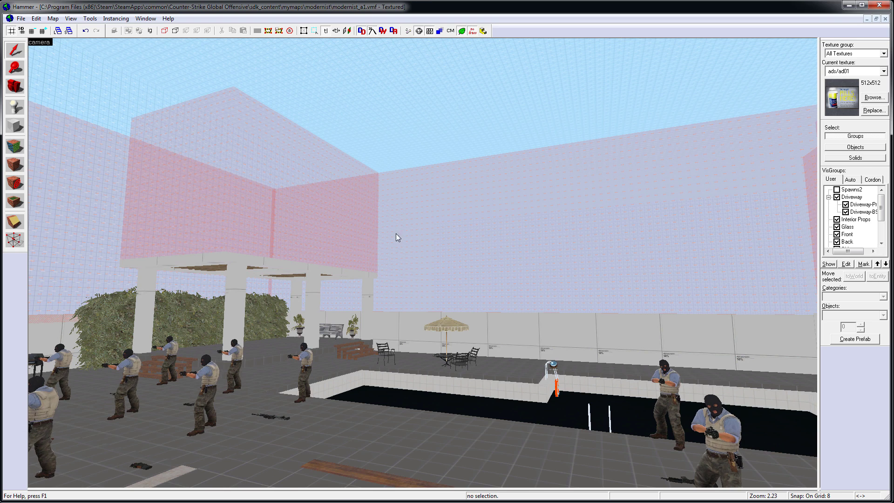
Examine the tall clip brushes above the poolside canopy, the garage, the boundary walls and the driveway gate of the modernist map.
left_click(367, 235)
key("z")
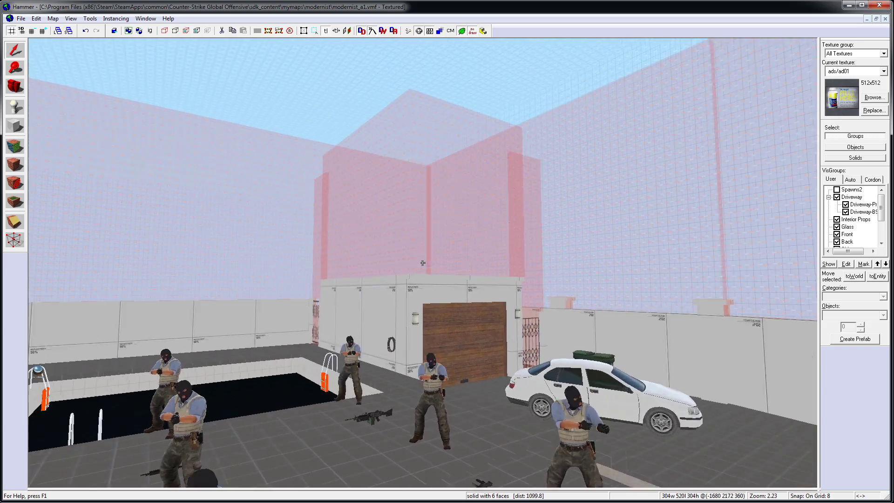
key("w")
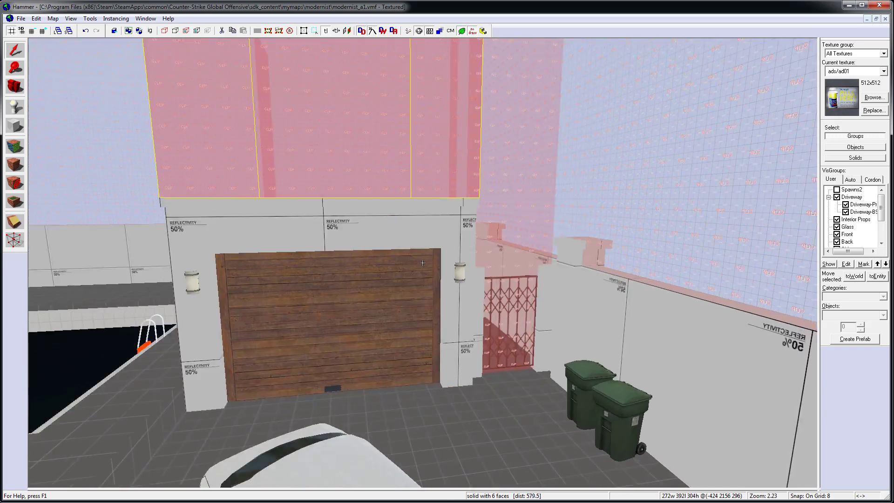
key("s")
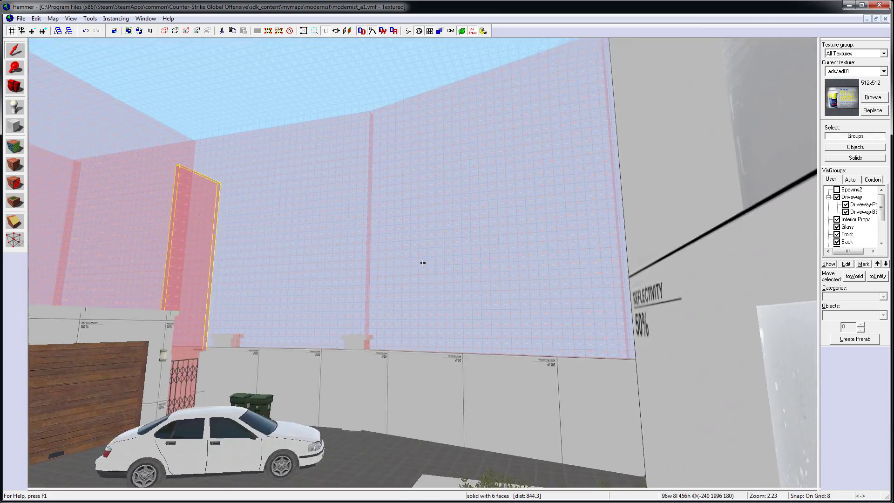
left_click(422, 263)
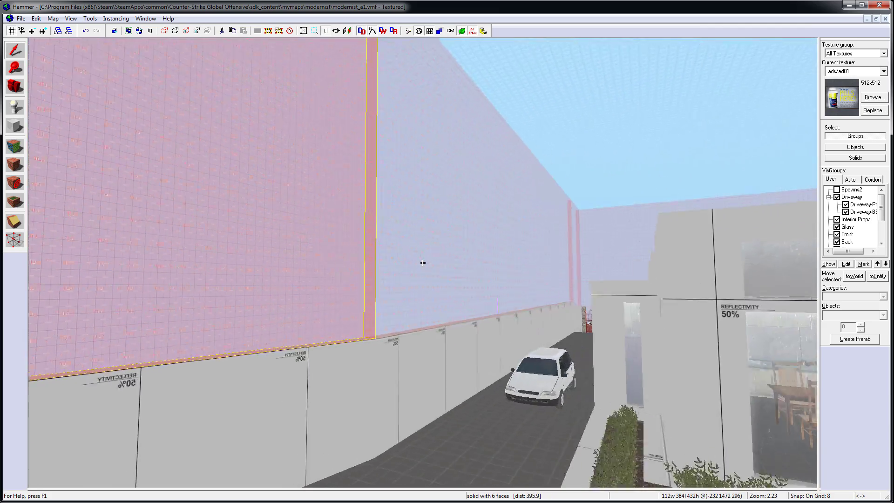
key("w")
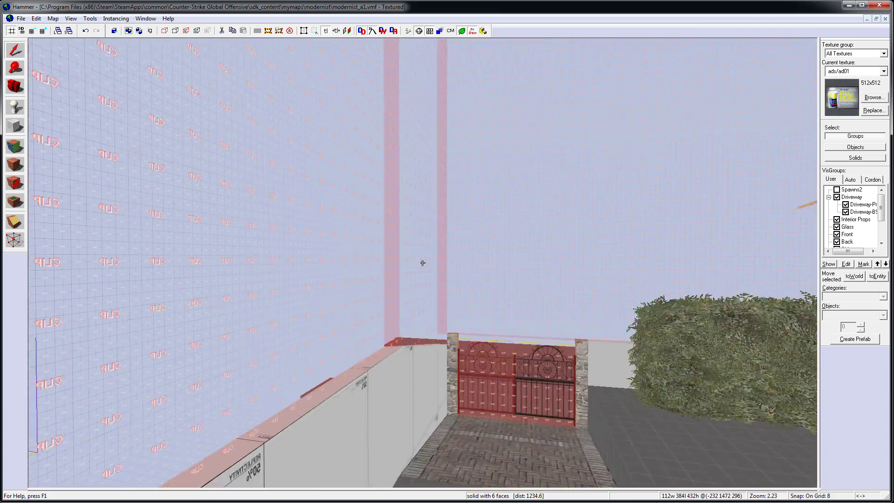
key("s")
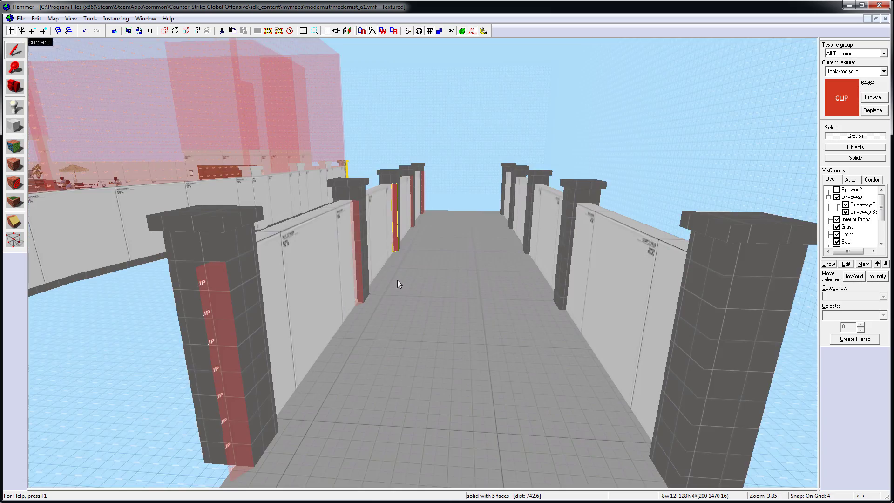
Inspect the angled clip brushes placed beside the pillars along the walled test corridor.
key("w")
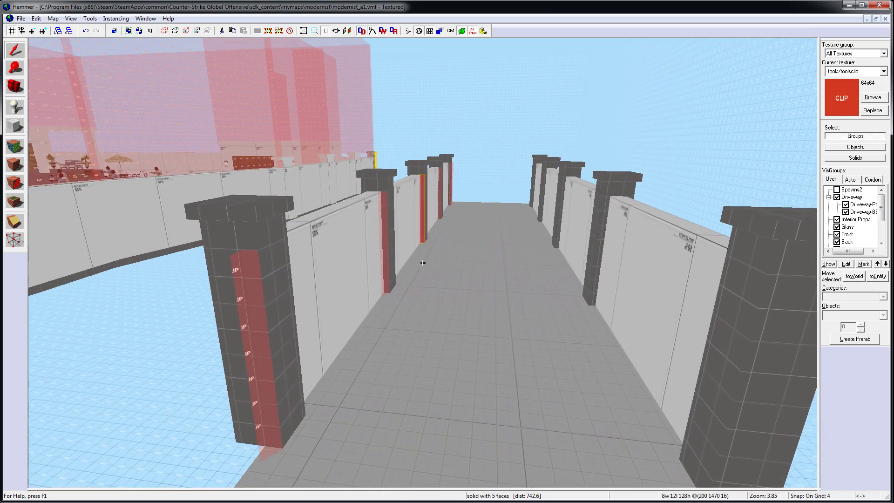
key("z")
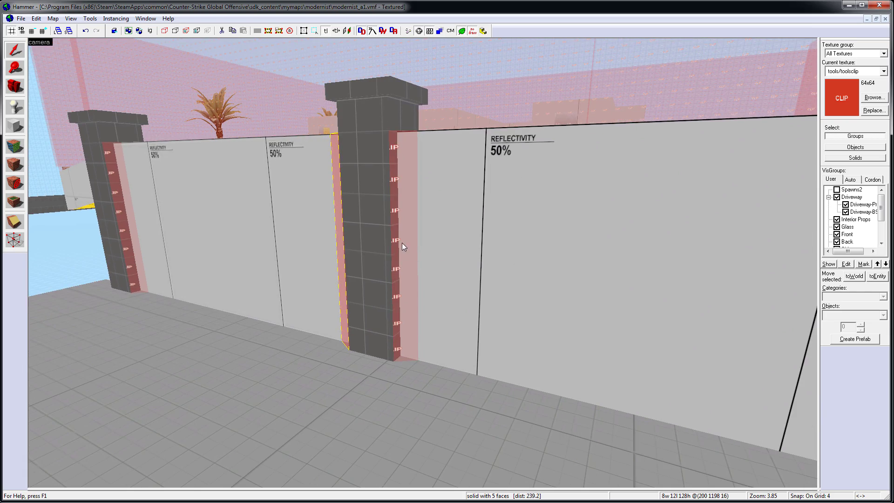
left_click(402, 243)
key("z")
key("a")
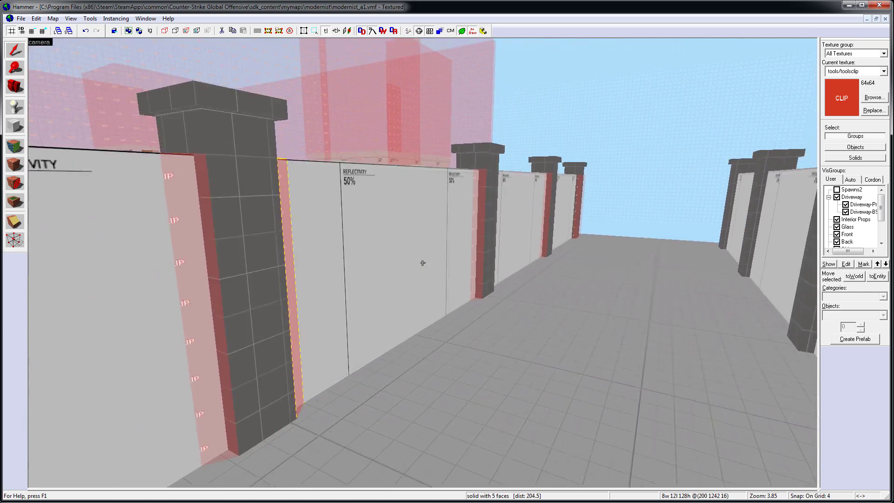
key("s")
key("w")
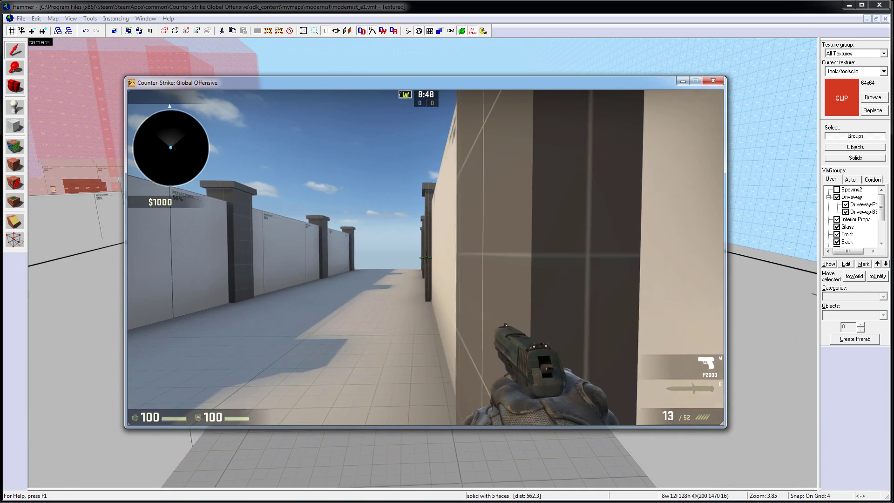
Switch to Counter-Strike: Global Offensive and test walking along both corridor walls past the protruding pillars.
key("w")
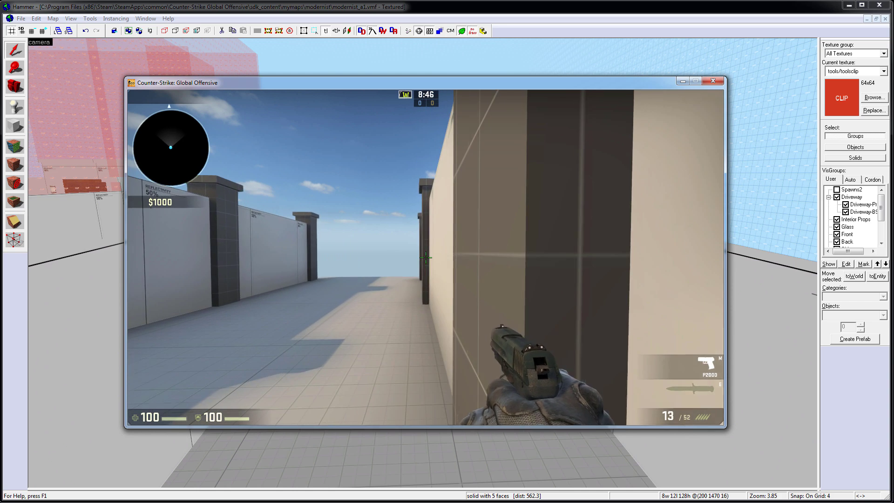
key("w")
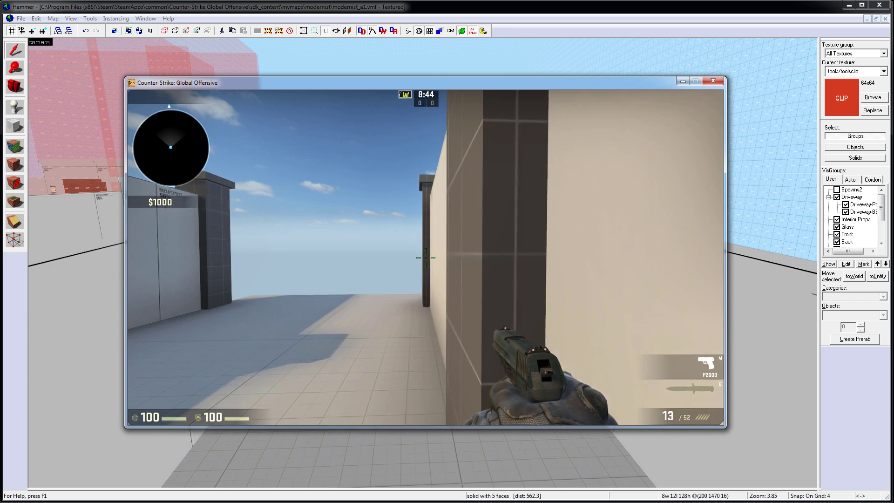
key("w")
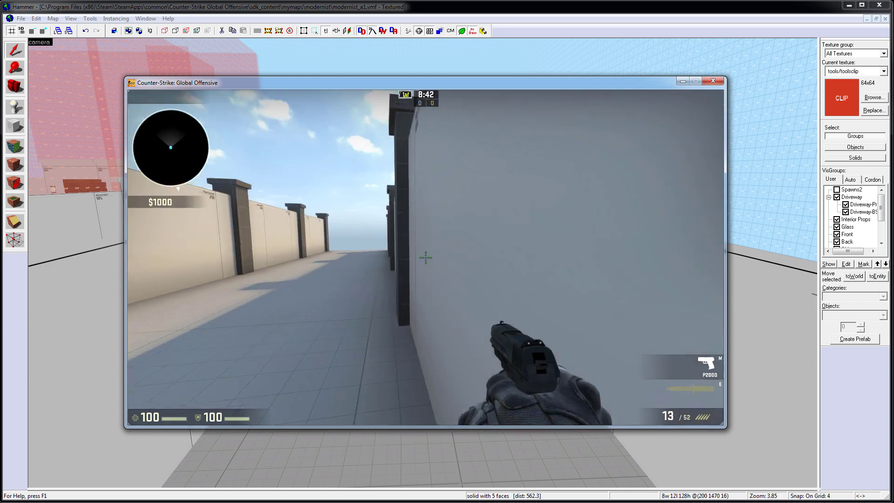
key("w")
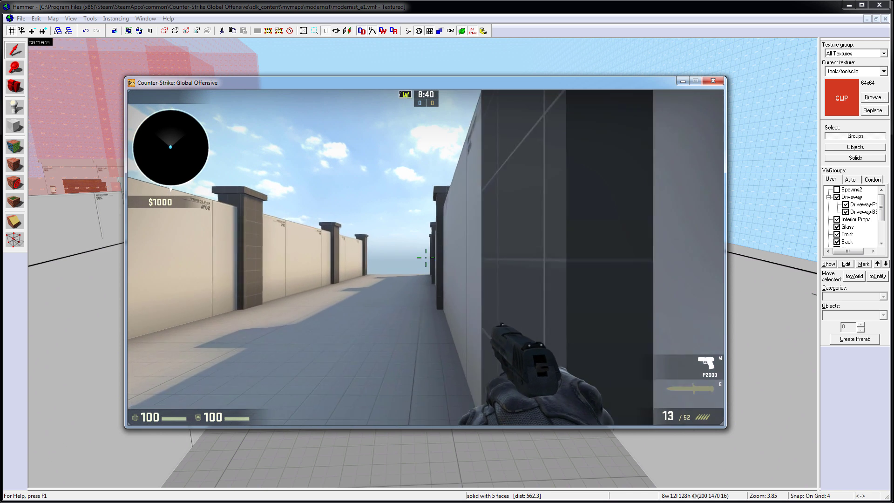
key("w")
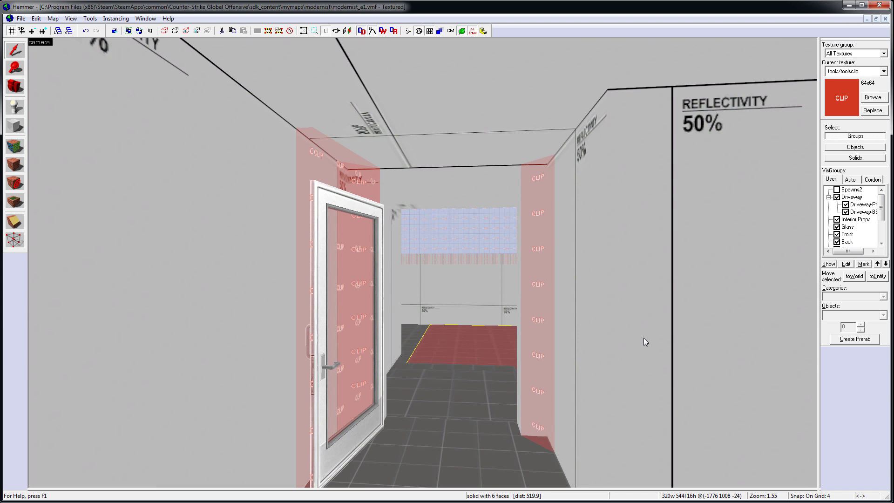
Return to Hammer and inspect the angled clip brushes on both sides of the interior glass doorway.
left_click(544, 258)
key("z")
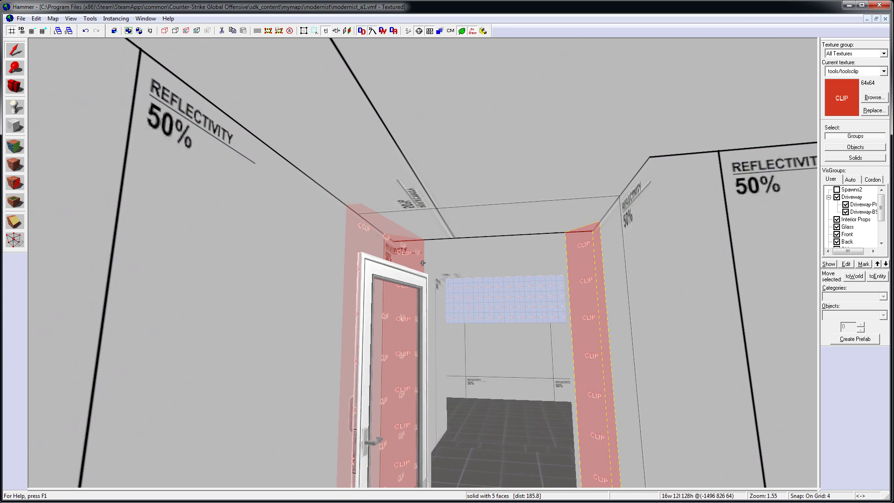
key("w")
key("s")
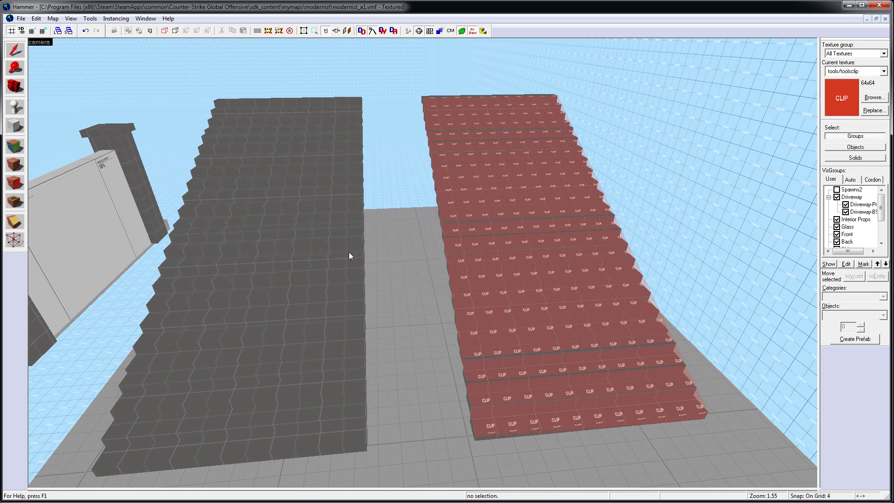
Compare the plain test staircase with the neighbouring staircase covered by a clip brush.
left_click(348, 256)
key("z")
key("a")
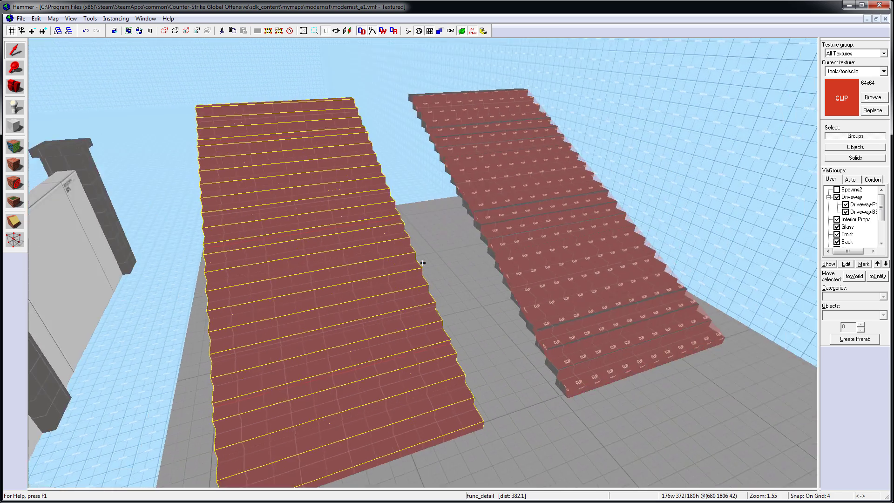
key("a")
key("z")
left_click(459, 256)
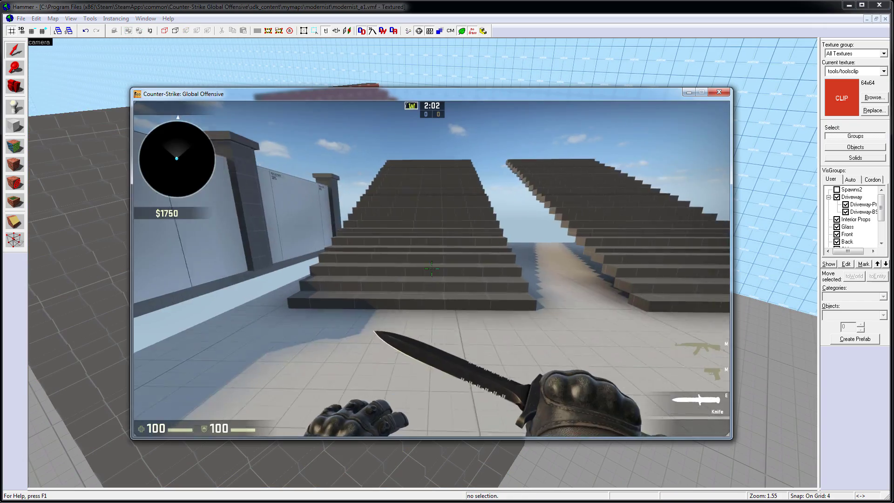
Switch to Counter-Strike: Global Offensive and test walking up and down both staircases.
key("w")
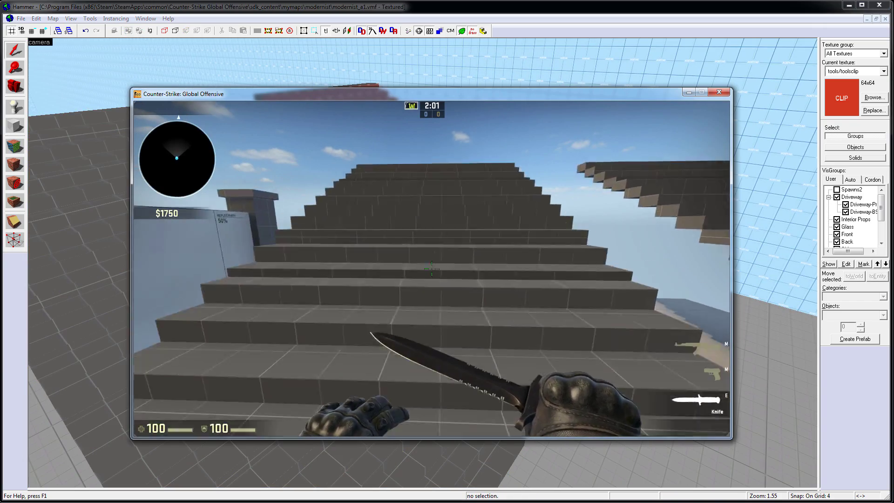
key("s")
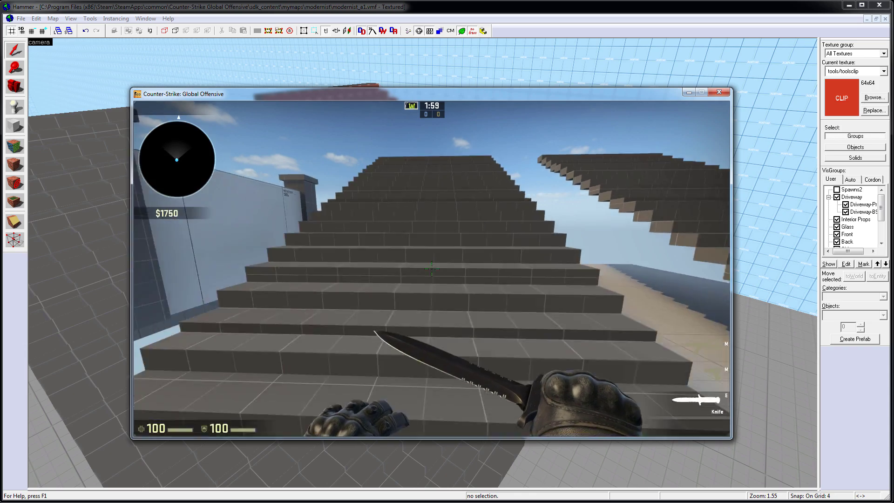
key("d")
key("w")
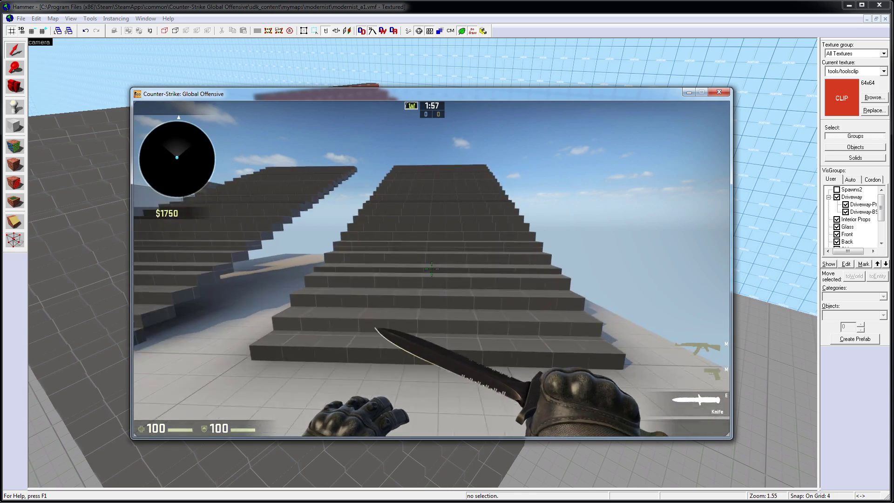
key("s")
key("s")
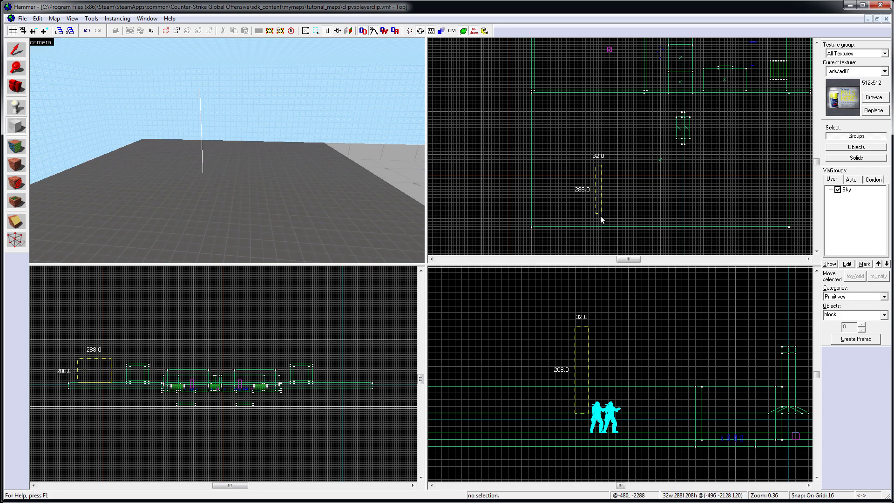
Create a 32 × 288 × 208 unit block in the playerclip map and apply the tools/toolsclip texture to all its faces.
key("Return")
key("shift+z")
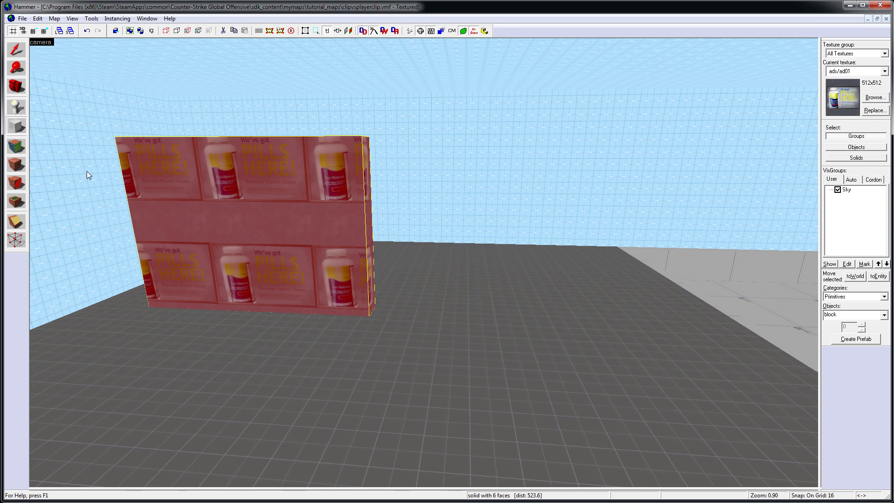
left_click(16, 146)
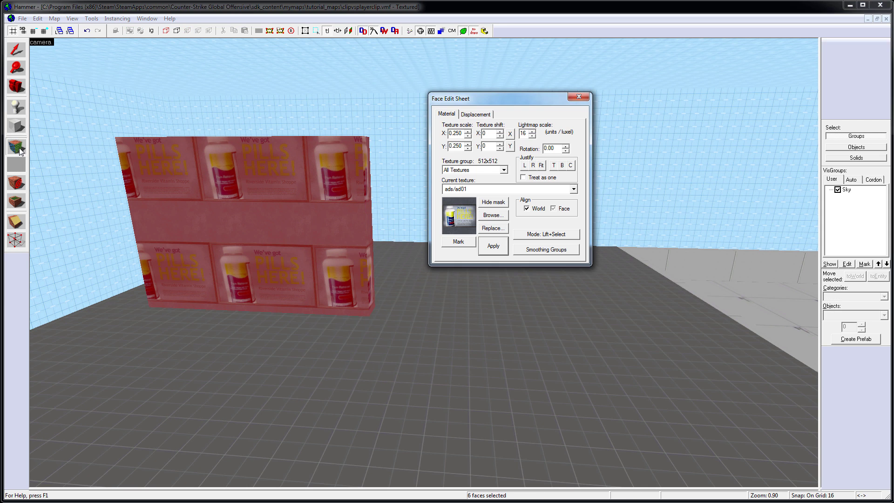
left_click(491, 215)
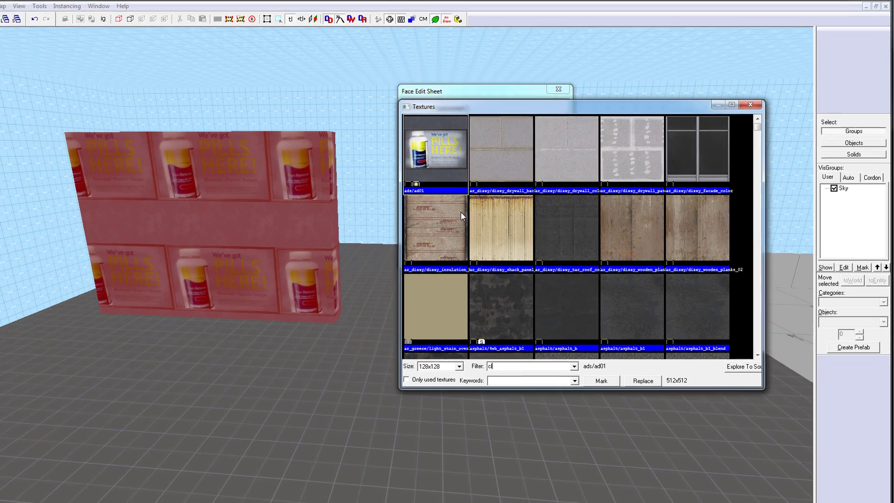
type("clip")
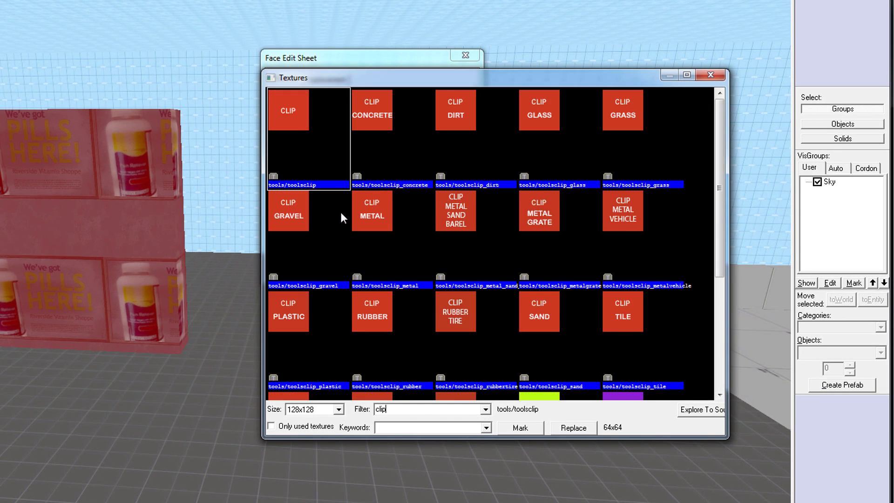
double_click(298, 110)
key("w")
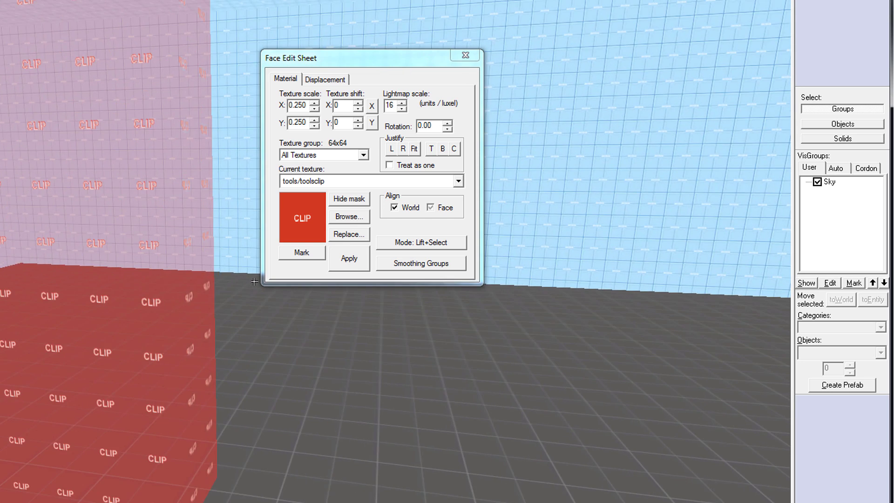
Change the texture on all faces of the block to tools/toolsplayerclip.
left_click(364, 218)
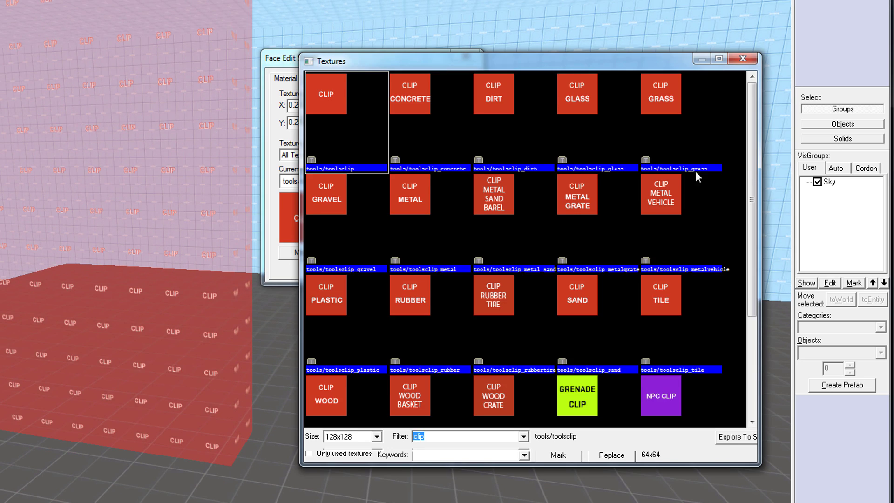
left_click_drag(752, 171, 764, 274)
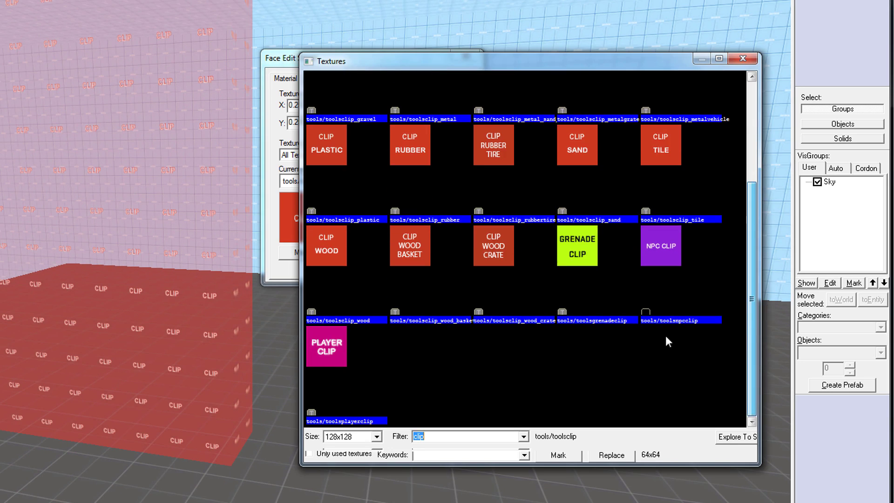
double_click(340, 346)
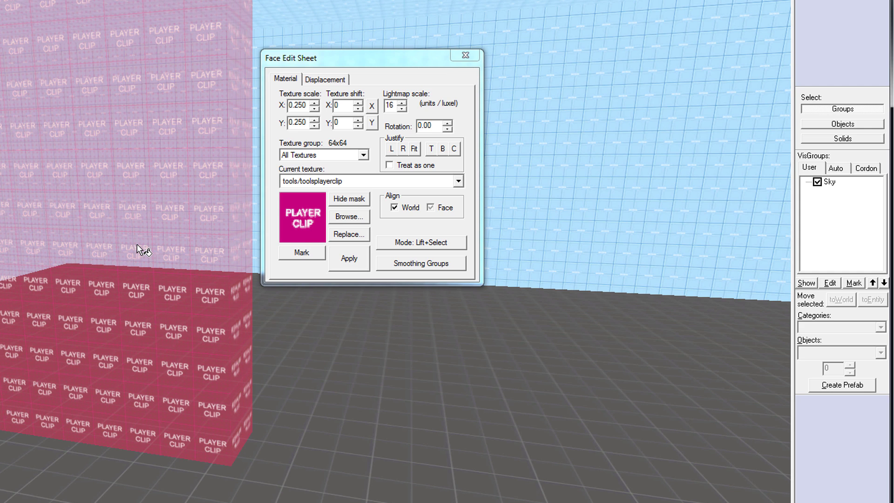
left_click(348, 217)
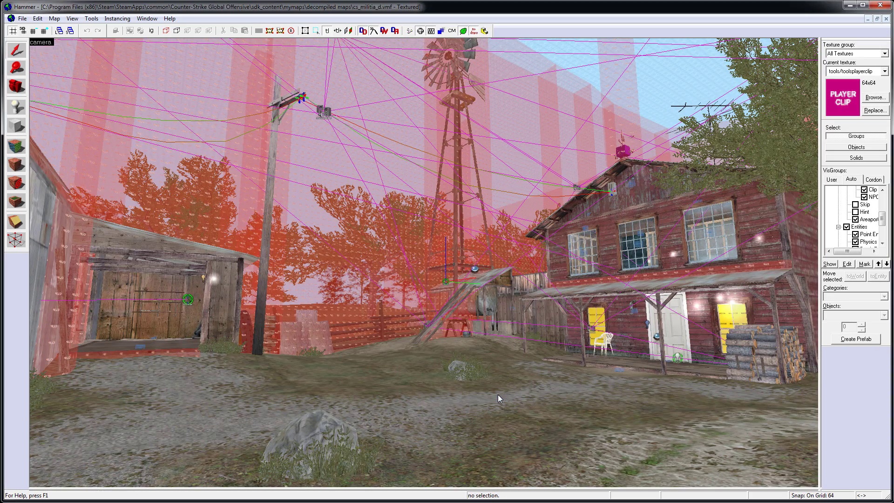
Switch to Hammer and examine the clip brushes around the boundaries and buildings of cs_militia_d.vmf.
key("z")
key("w")
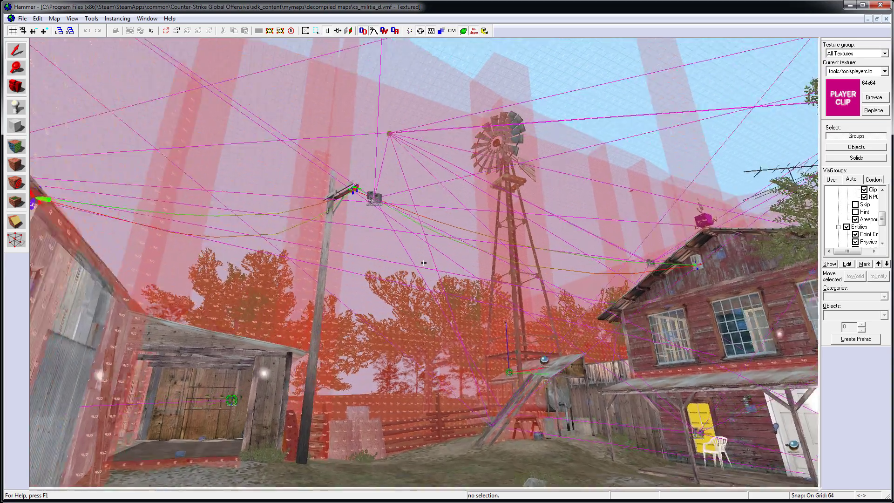
key("w")
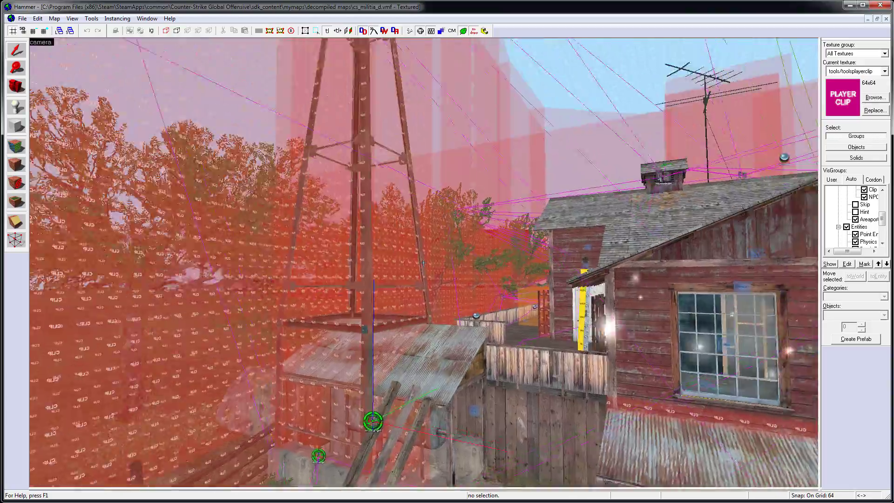
key("w")
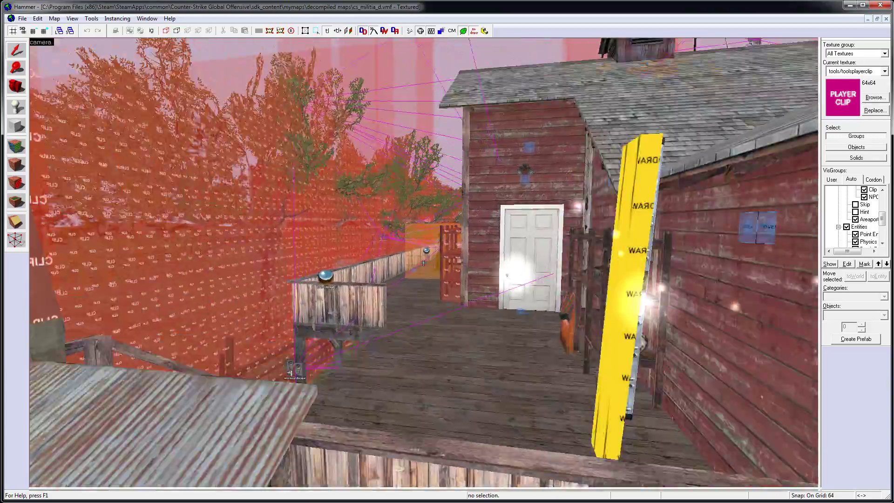
key("w")
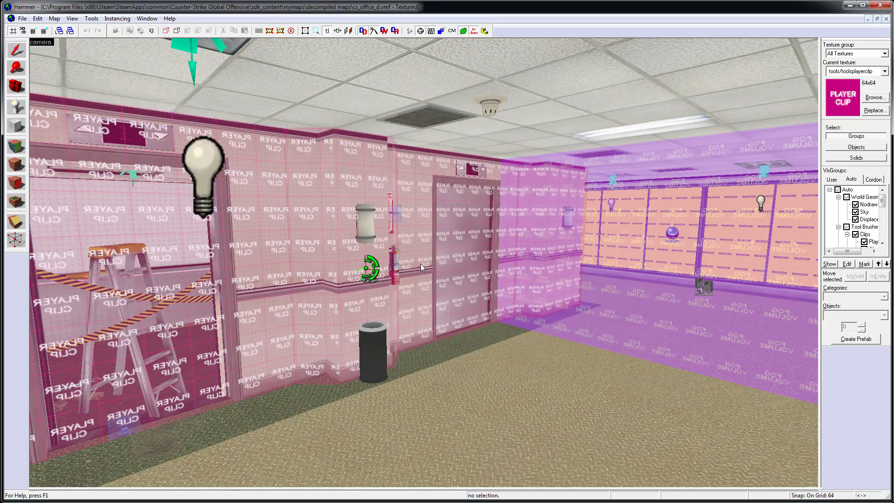
Examine the player clip brushes along the corridors, stairwell doorway and outdoor area of cs_office_d.vmf.
key("z")
key("w")
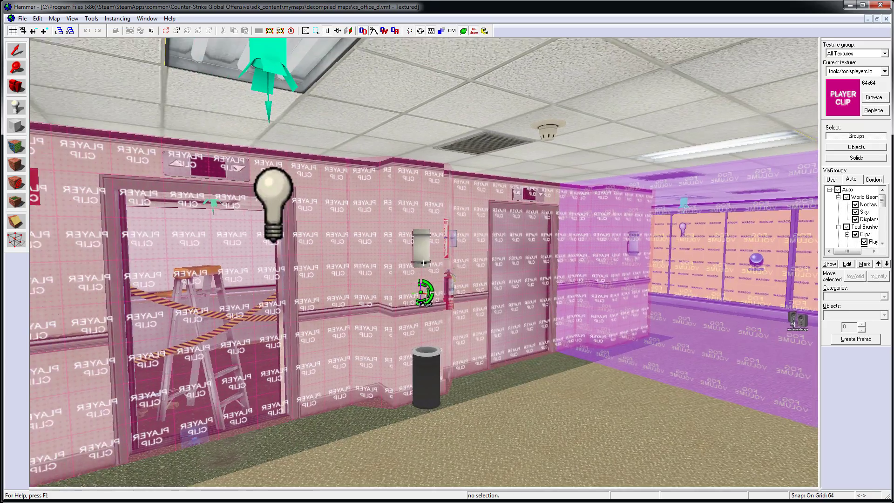
key("w")
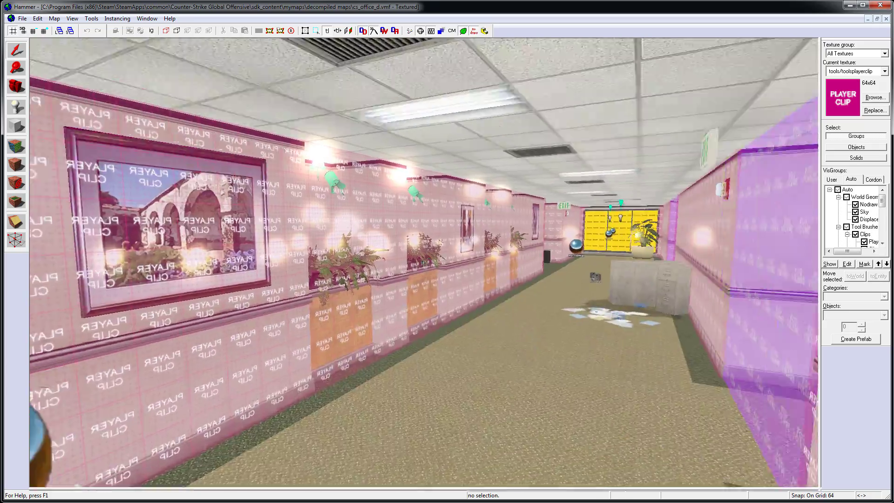
key("w")
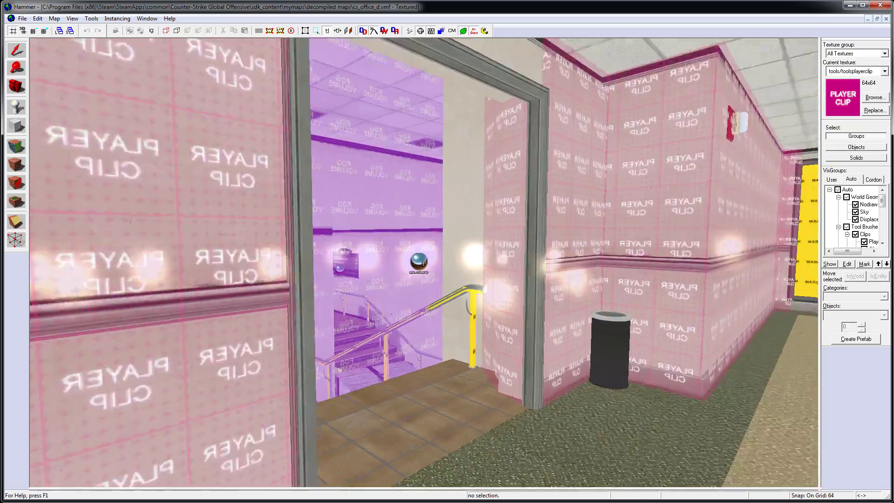
key("w")
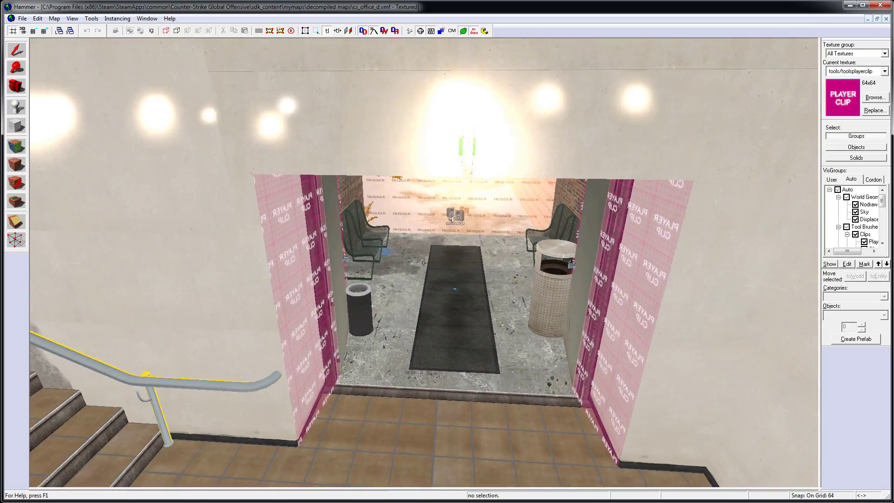
key("w")
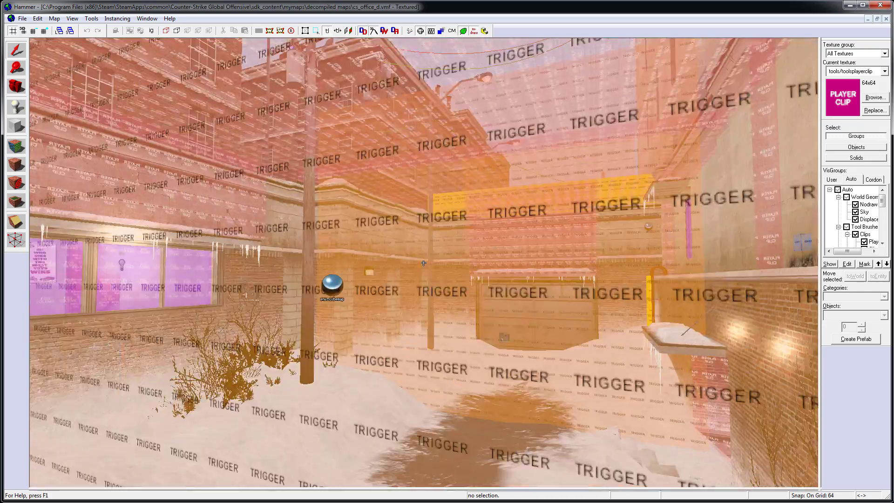
key("w")
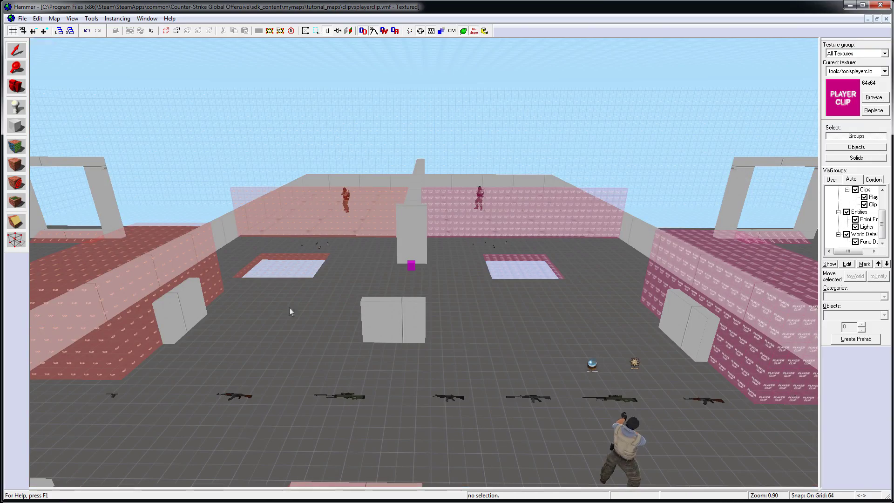
Select the clip brushes and their player clip counterparts in the playerclip map, including those over both floor pits, to compare them.
left_click(182, 255)
left_click(271, 225)
left_click(283, 264)
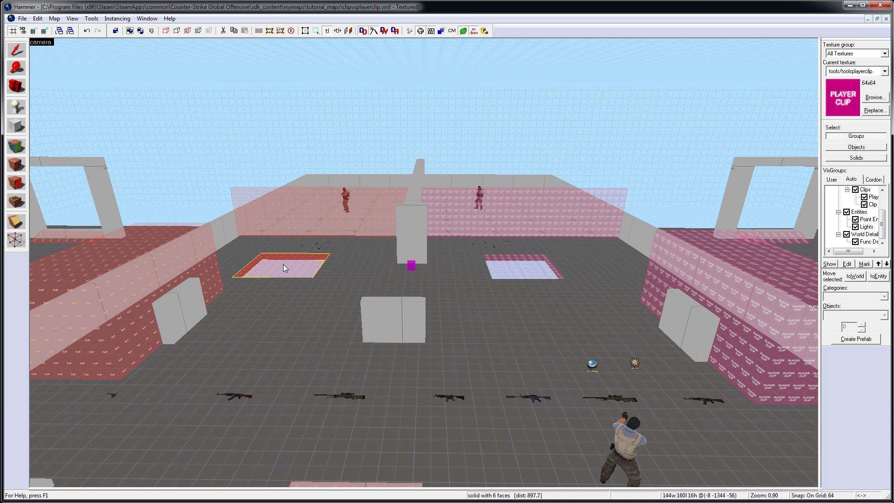
left_click(537, 211)
left_click(525, 267)
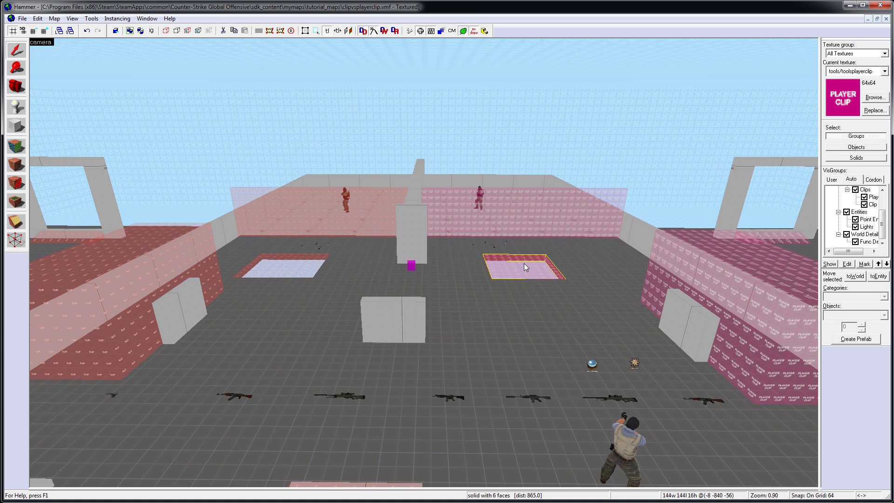
left_click(697, 276)
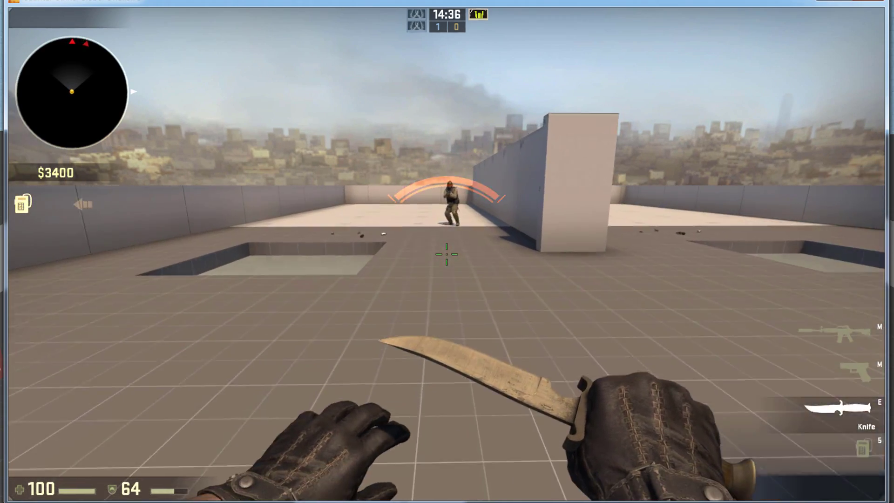
Switch to Counter-Strike: Global Offensive, shoot the bot behind the clip wall with the M4A1-S, and re-equip the knife.
key("1")
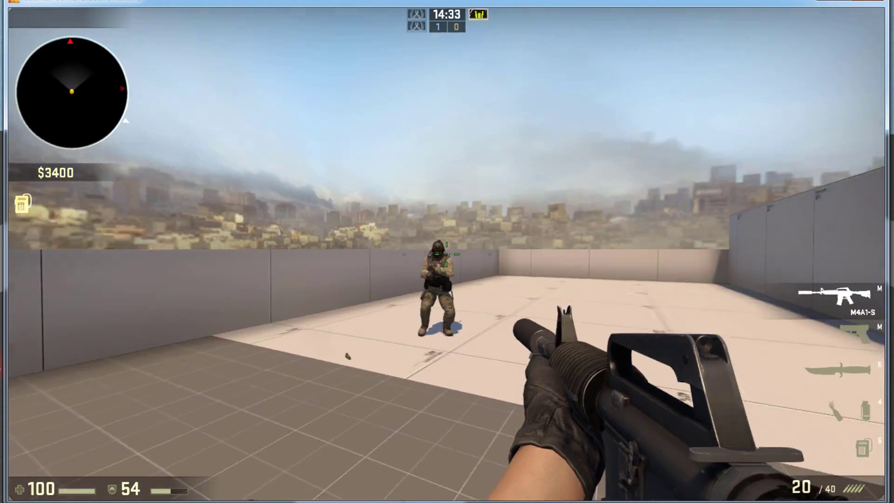
left_click(446, 254)
left_click(446, 254)
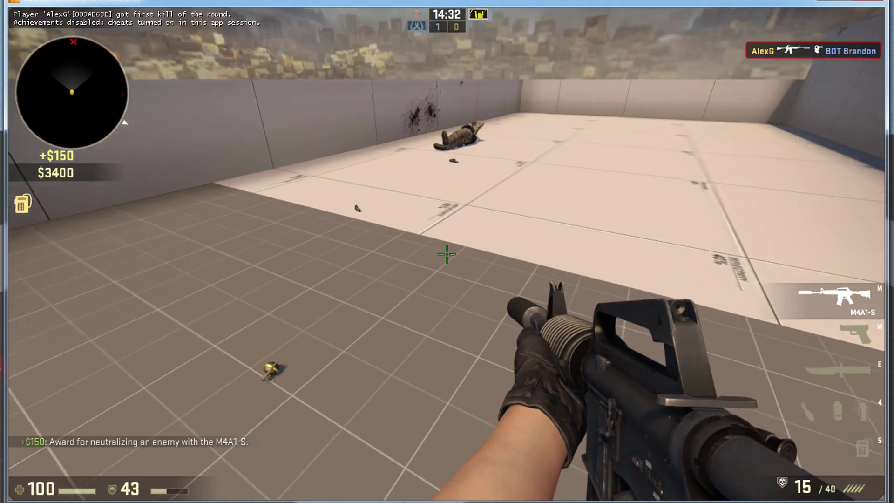
key("3")
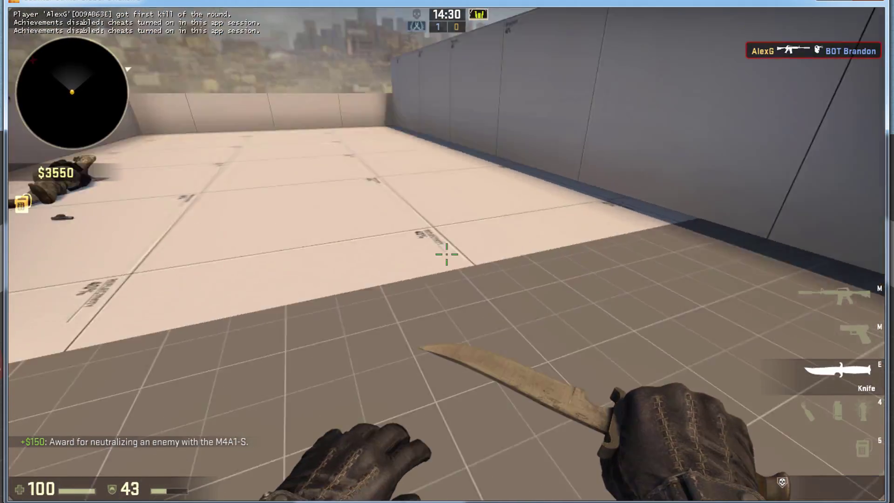
Throw a flashbang, smoke grenade and Molotov at the clip wall, and drop the M4A1-S over the clip-covered pit.
key("1")
key("4")
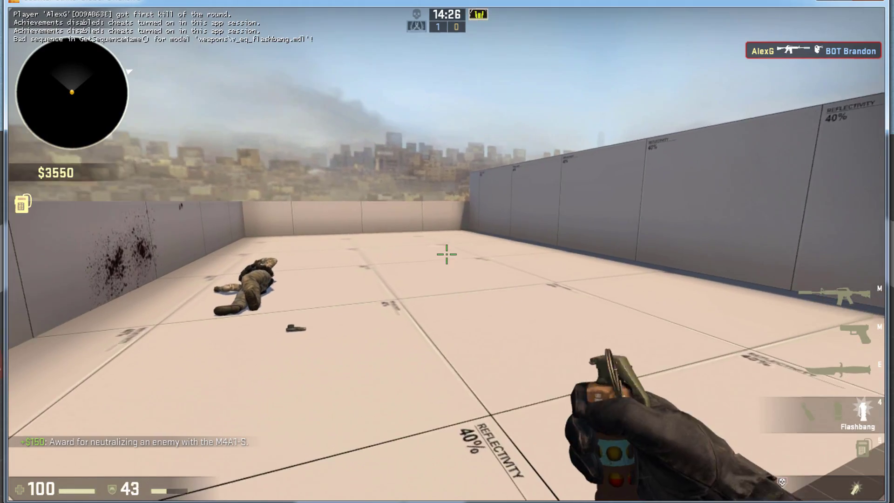
left_click(447, 253)
key("4")
left_click(446, 253)
key("4")
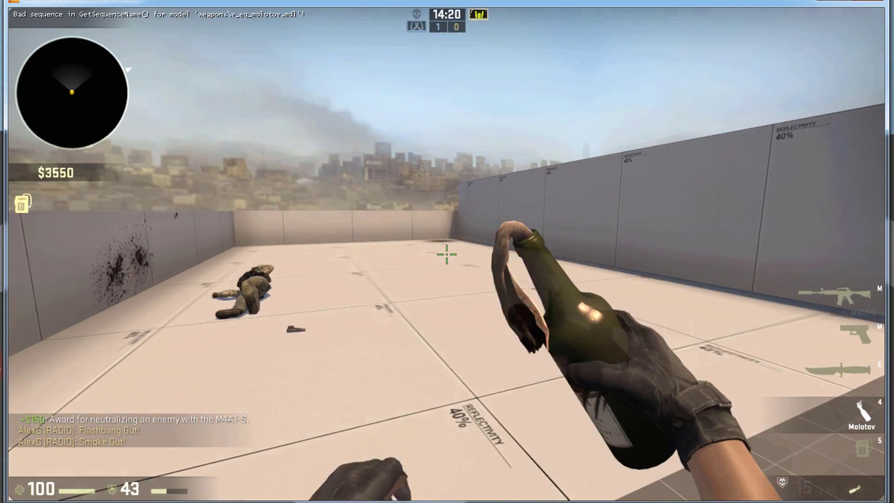
left_click(446, 254)
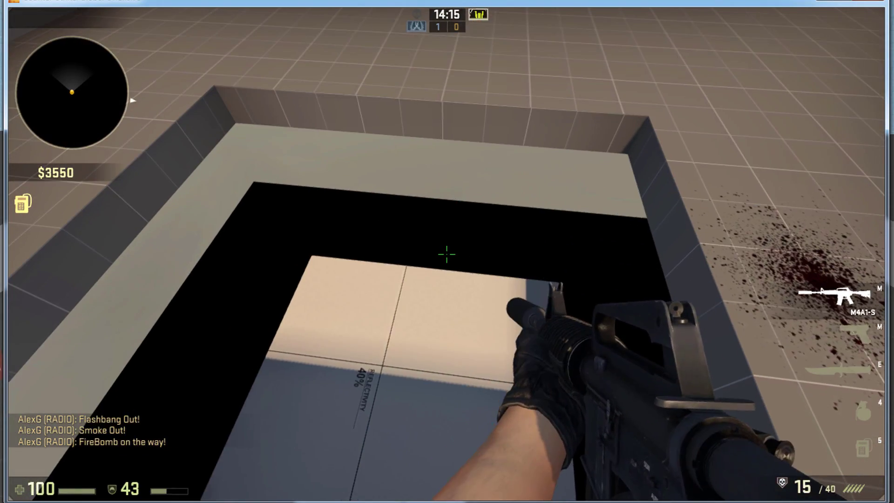
key("g")
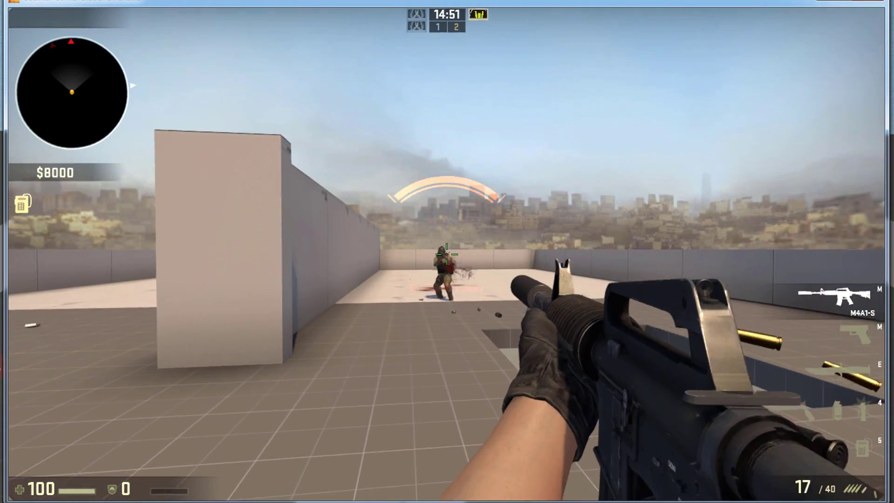
Shoot the bot behind the player clip wall with the M4A1-S and walk up to the wall.
left_click(447, 254)
left_click(446, 253)
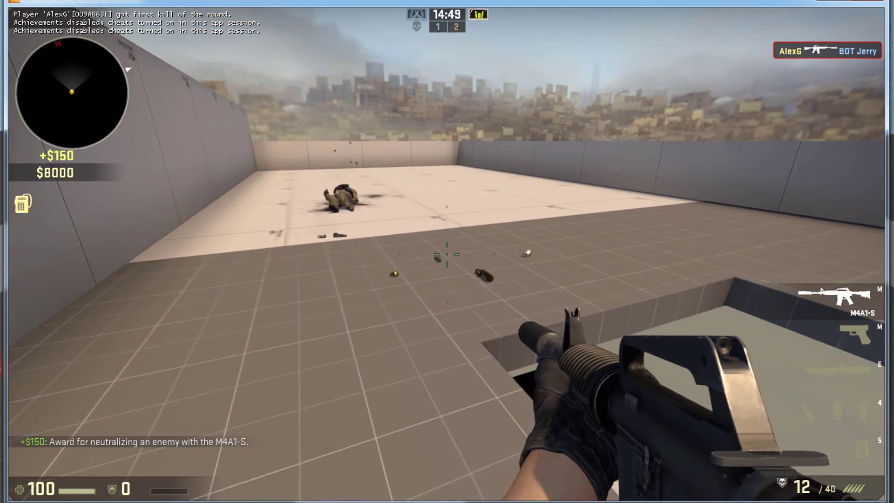
key("w")
Throw a flashbang, smoke grenade and Molotov at the player clip wall.
key("4")
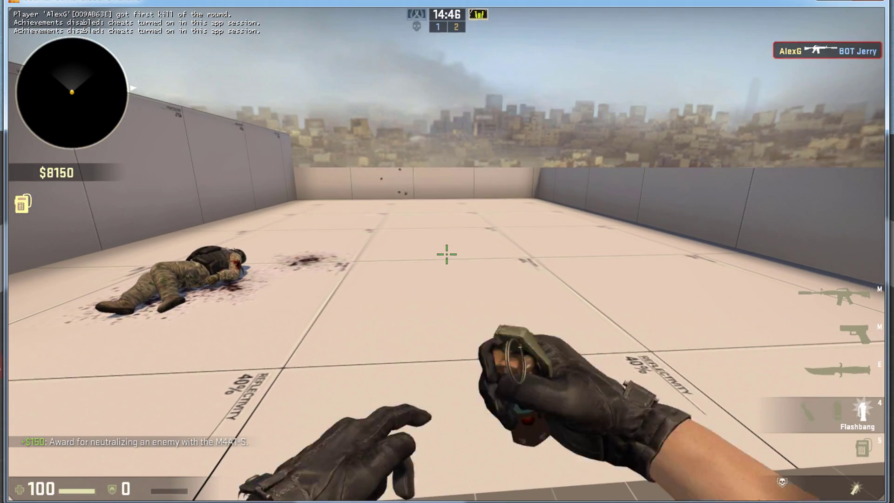
left_click(446, 255)
key("4")
left_click(446, 254)
key("4")
left_click(447, 254)
Back up to the pit covered by player clip and drop the M4A1-S and the bomb into it.
key("s")
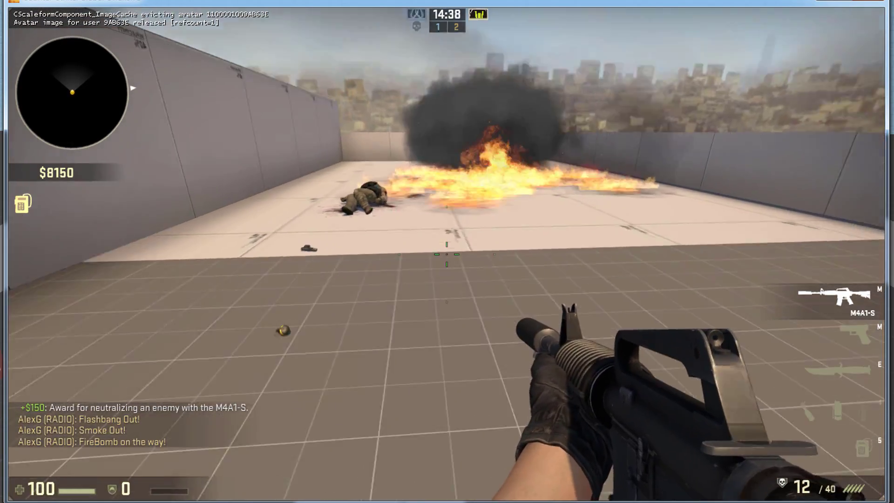
key("g")
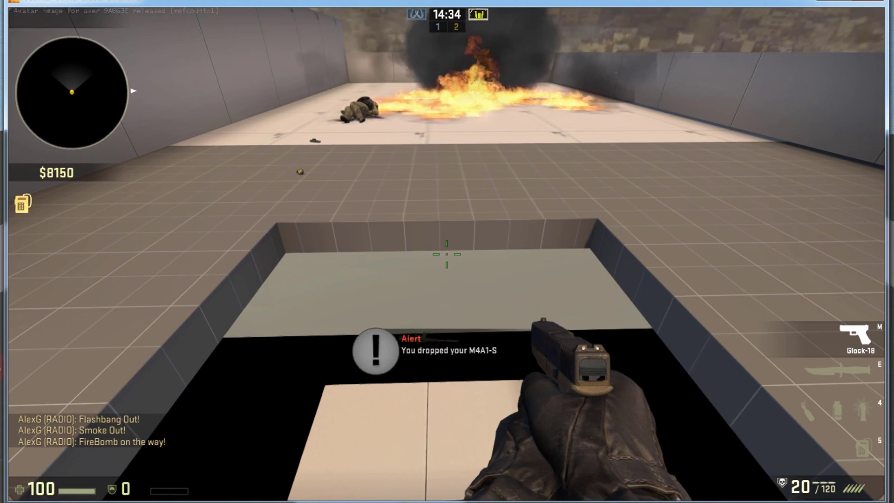
key("5")
key("s")
key("g")
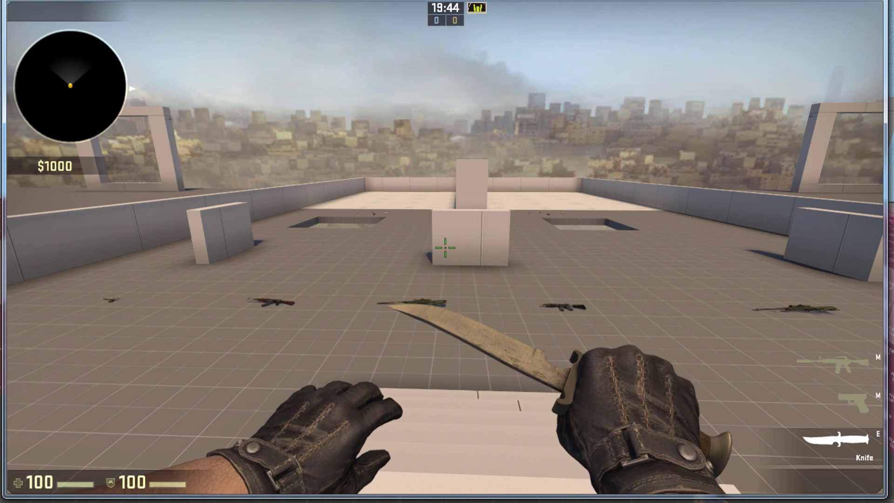
Enable clip brush outlines in the console with r_drawclipbrushes 1 and inspect the outlined brushes around the map.
key("grave")
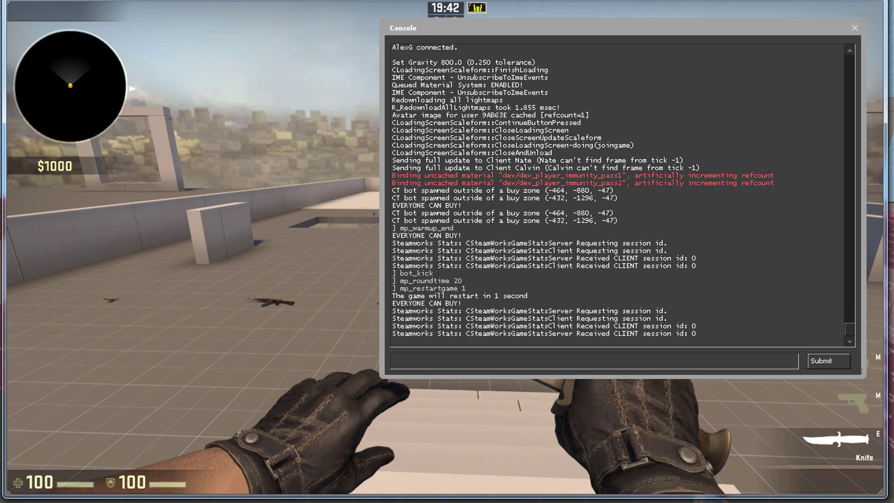
type("r_drawclipbrushes")
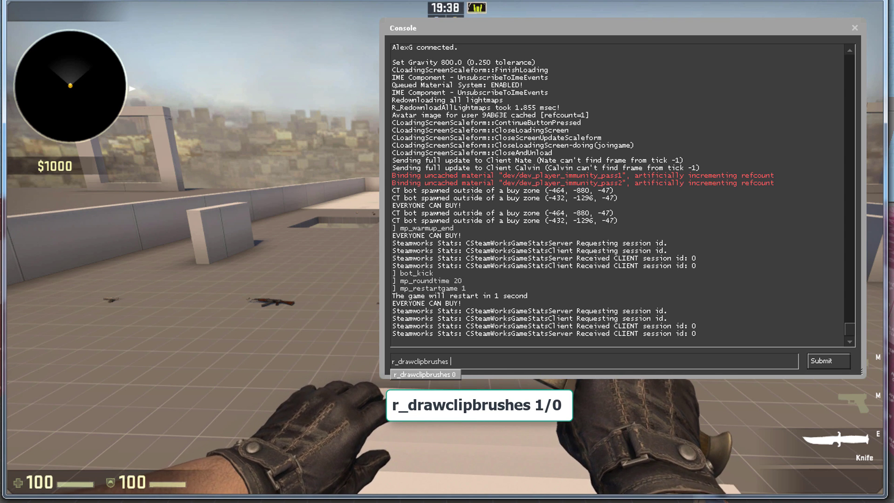
type(" 1")
key("Return")
key("grave")
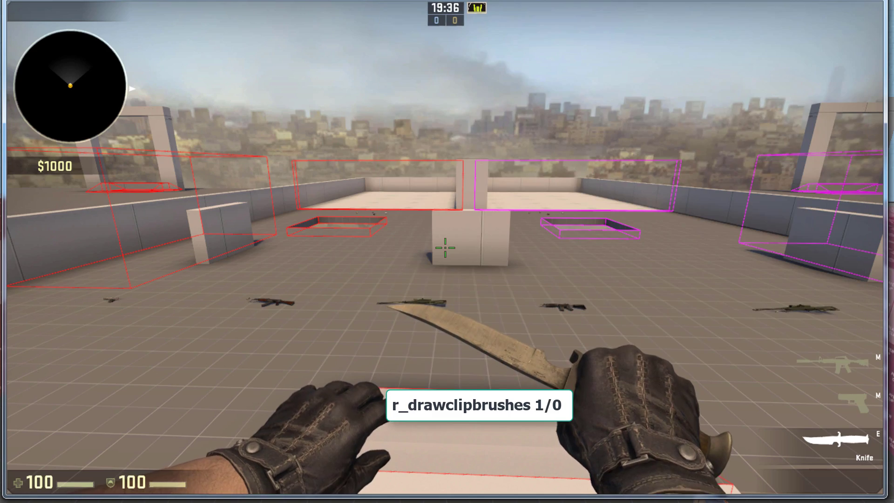
key("w")
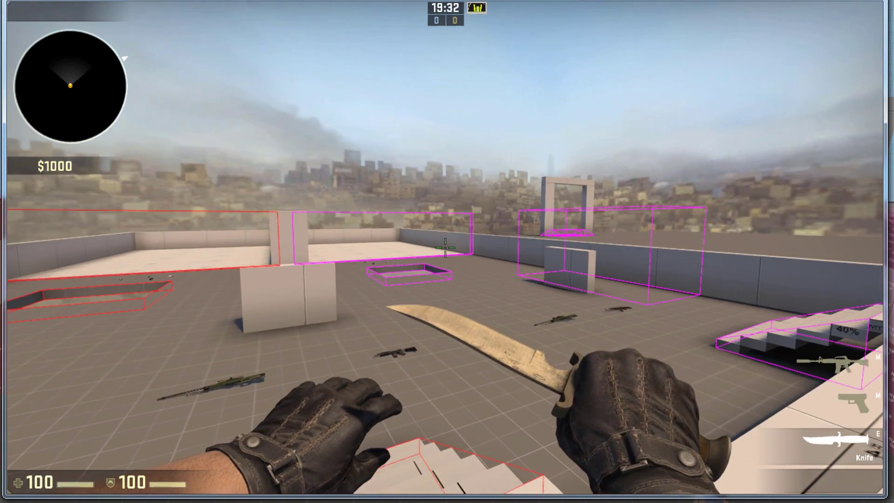
key("w")
key("w")
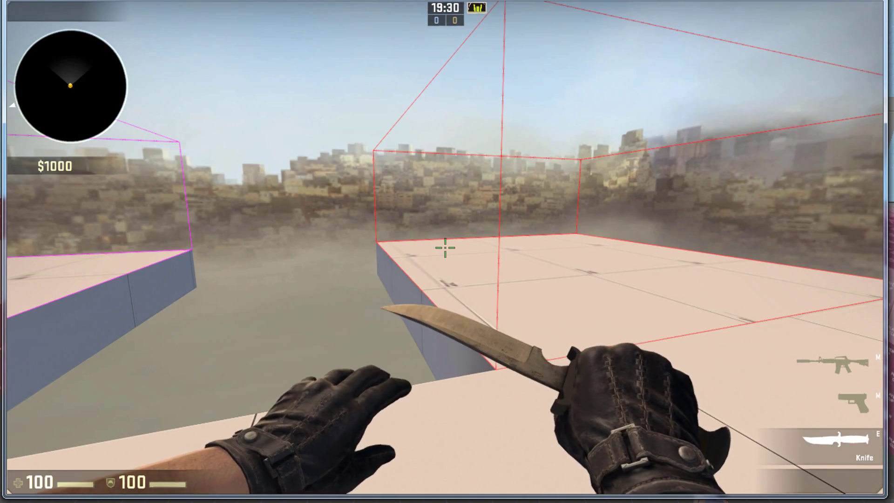
key("w")
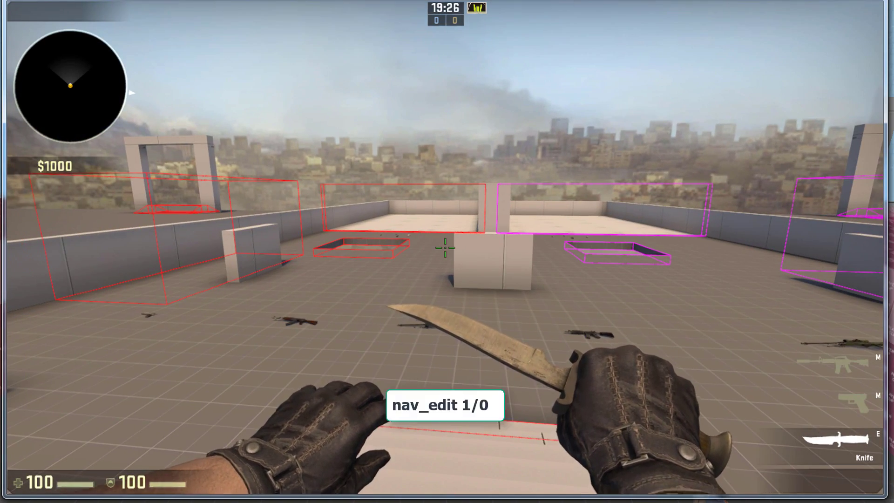
Enable navigation mesh editing with nav_edit 1 in the console and examine the nav areas near the clip wall.
key("grave")
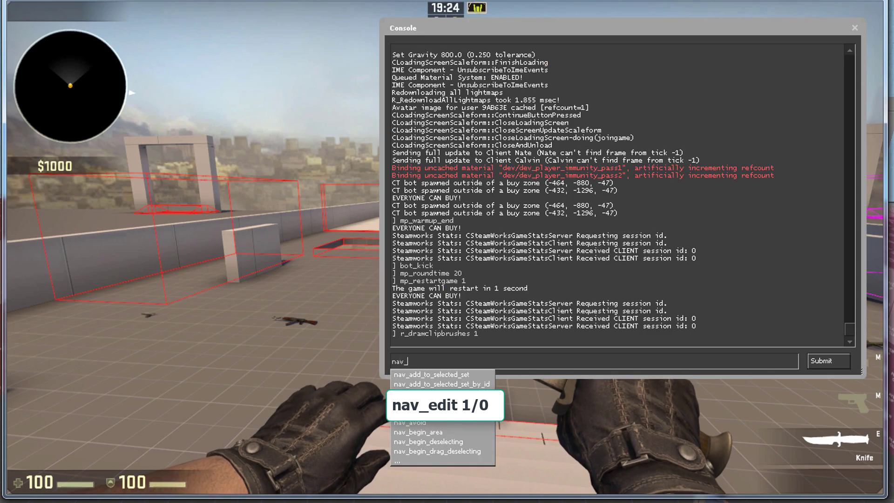
type("nav_edit 1")
key("Return")
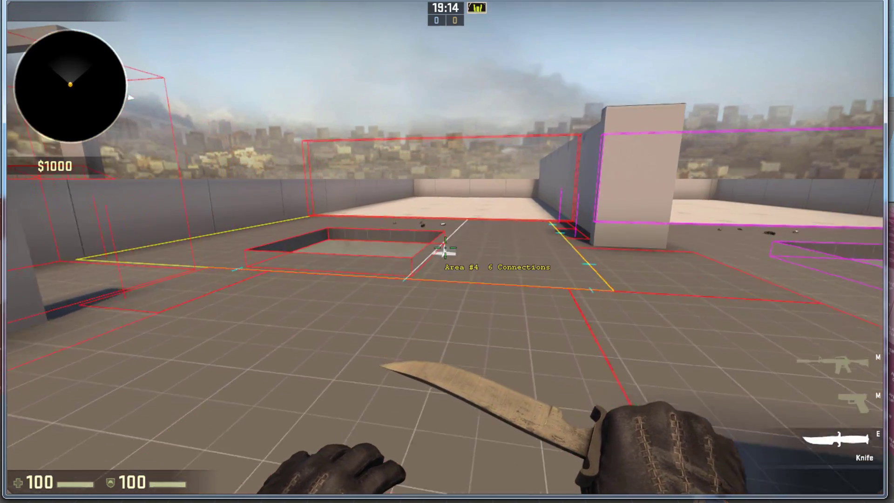
key("w")
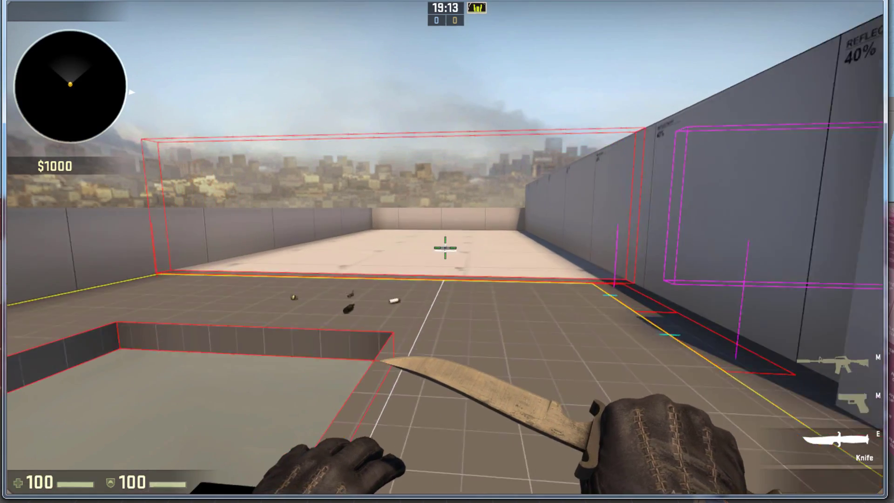
key("s")
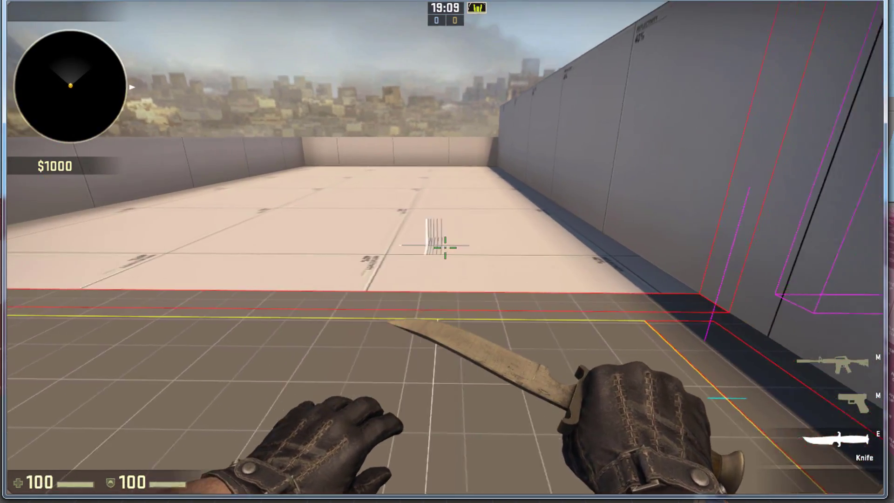
Compare the navigation areas in front of and behind the clip wall with those at the player clip wall.
key("w")
key("d")
key("s")
key("s")
key("d")
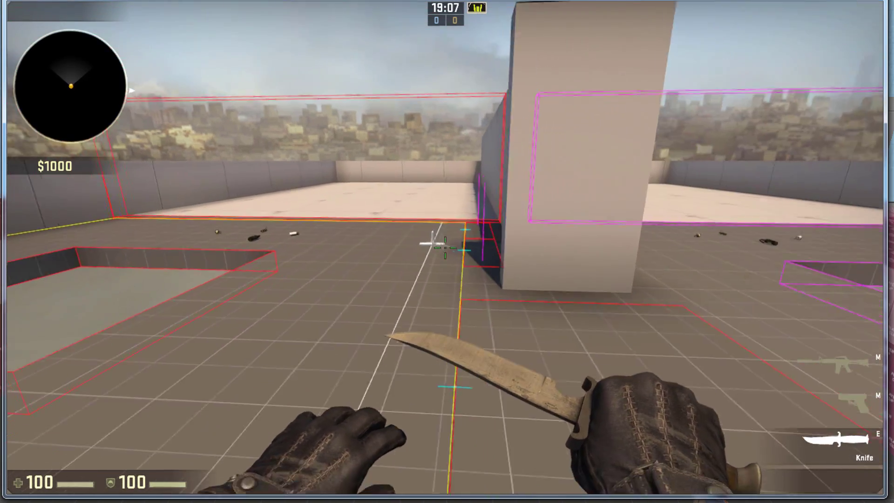
key("w")
key("w")
key("4")
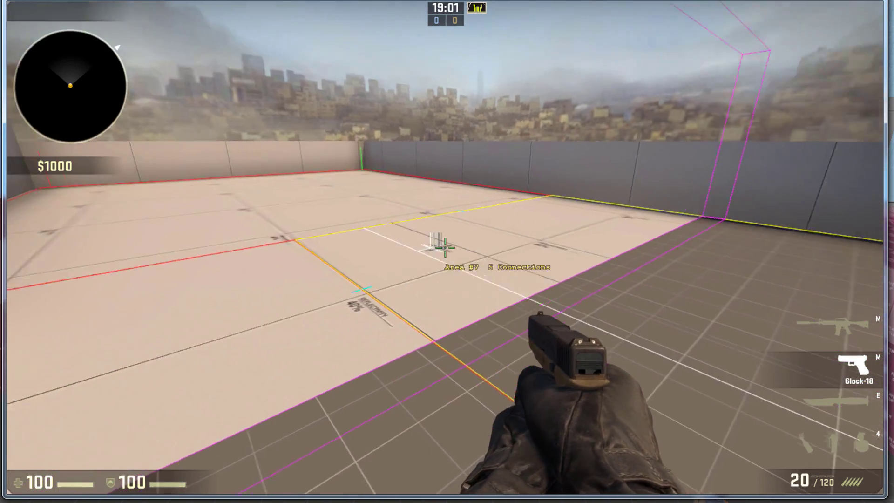
mouse_move(445, 247)
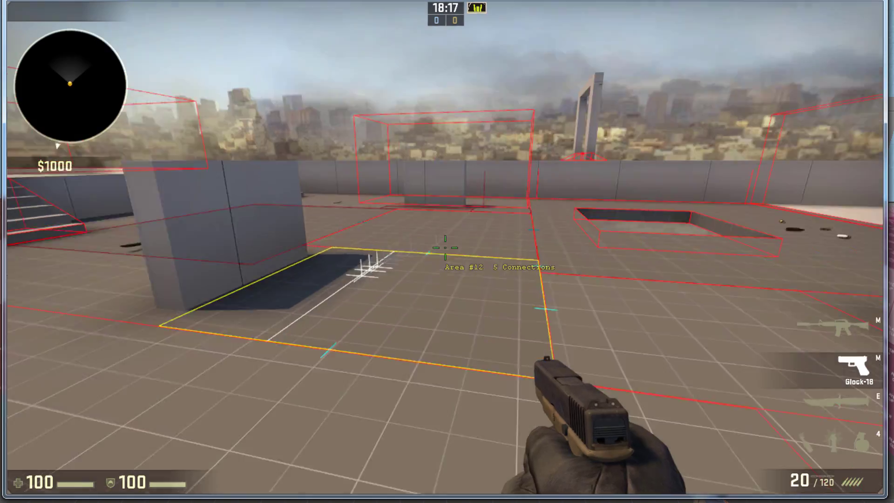
Examine the navigation areas around the clip block and at the clip-covered window ledge on the outer floor.
key("w")
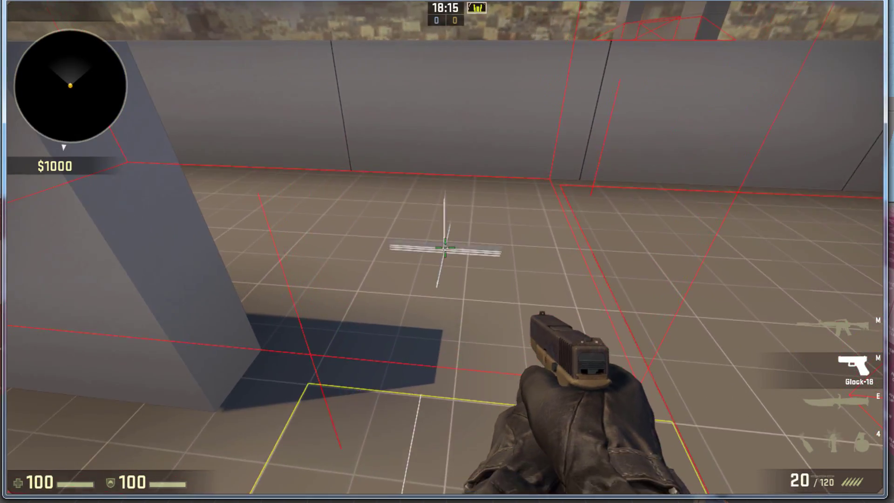
key("w")
key("a")
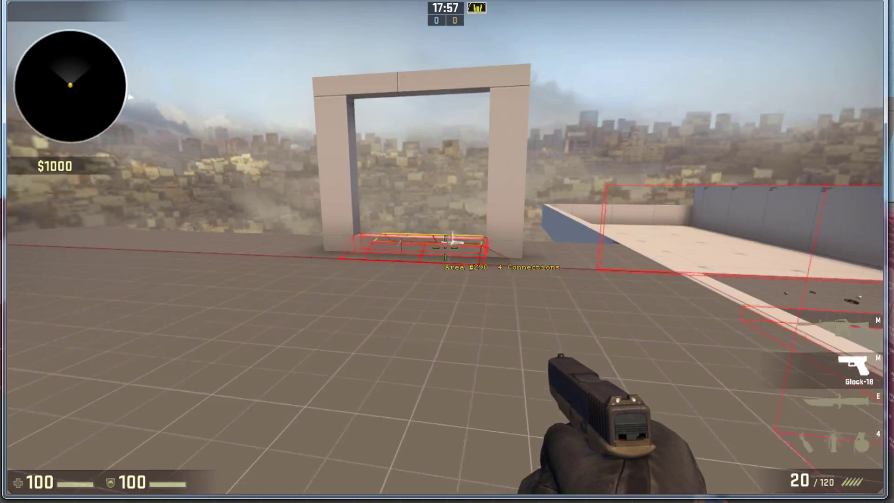
key("w")
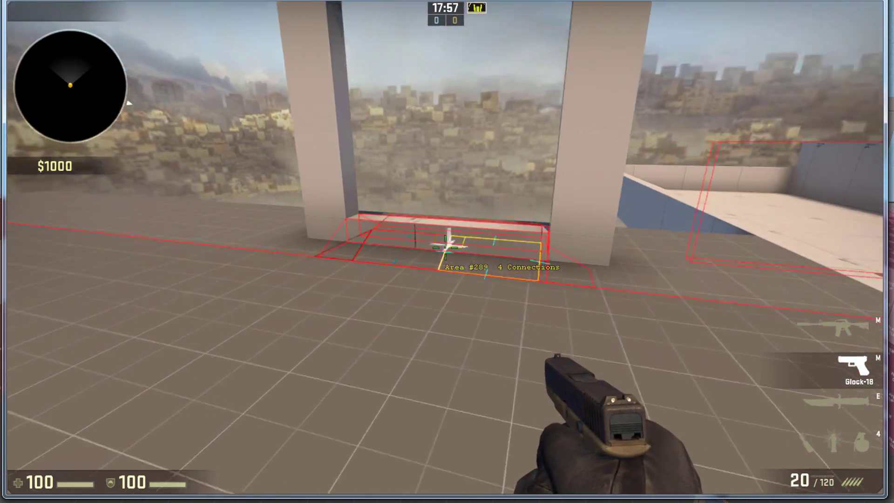
mouse_move(445, 248)
key("s")
key("d")
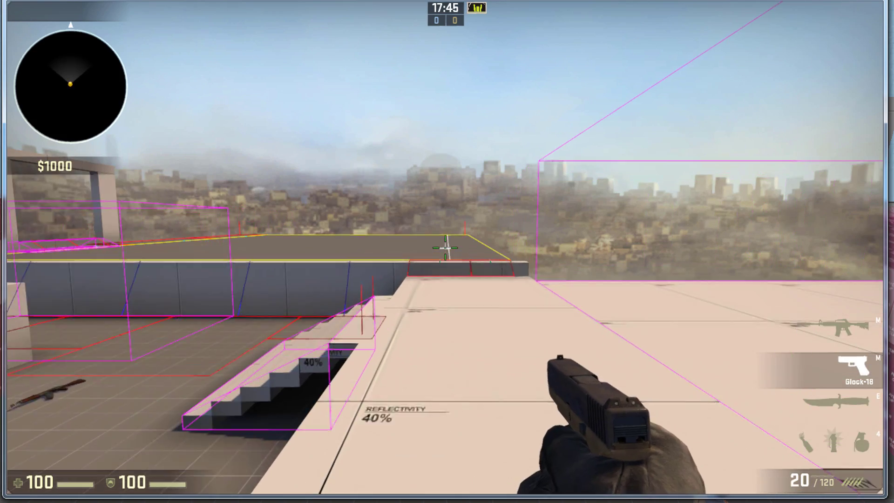
Cross to the outer floor on the player clip side and examine the navigation areas at its window ledge.
key("w")
key("space")
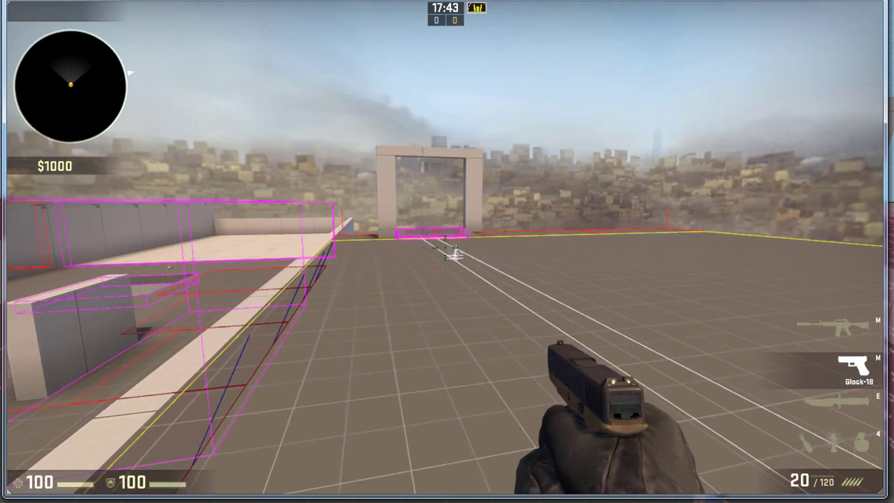
key("w")
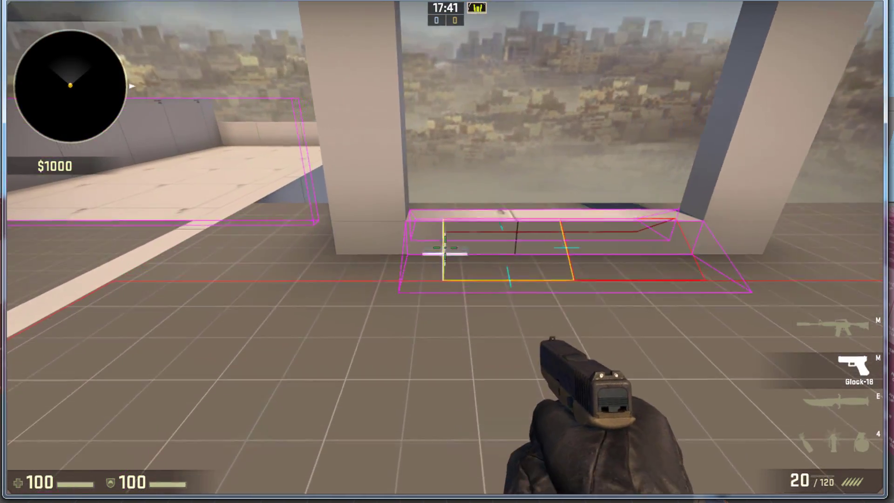
key("s")
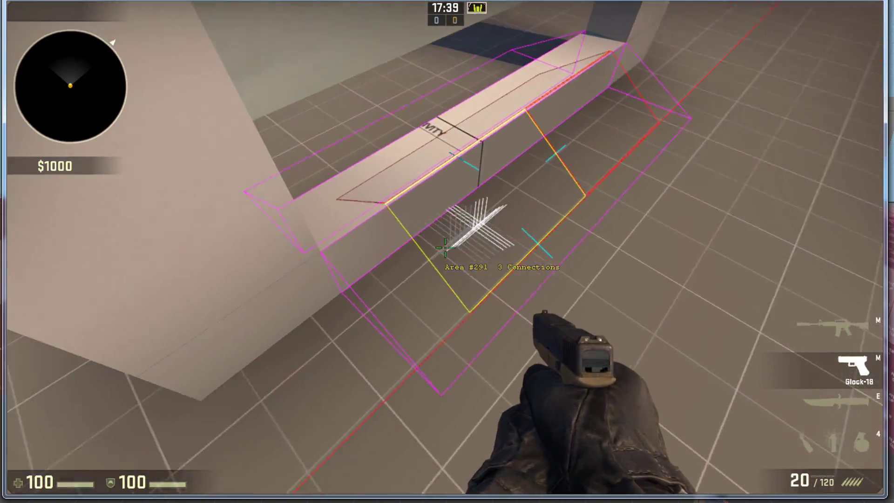
key("w")
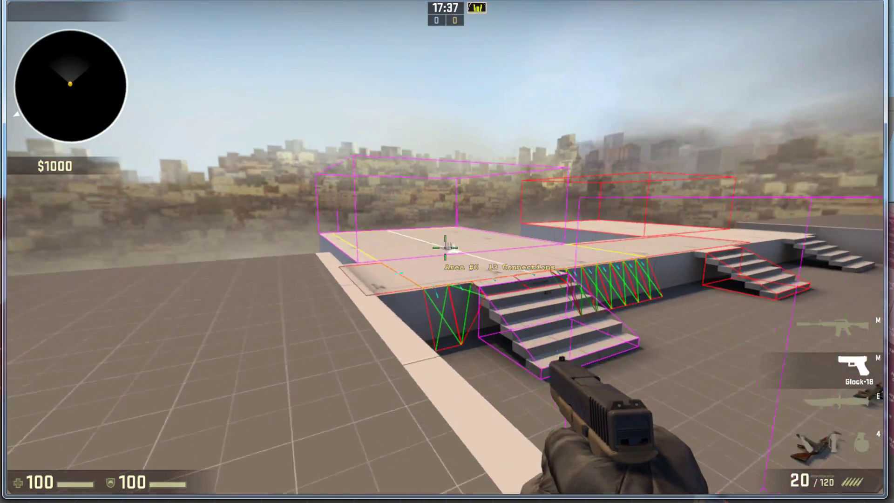
Inspect the navigation areas on the raised platforms enclosed by player clip and by clip.
key("w")
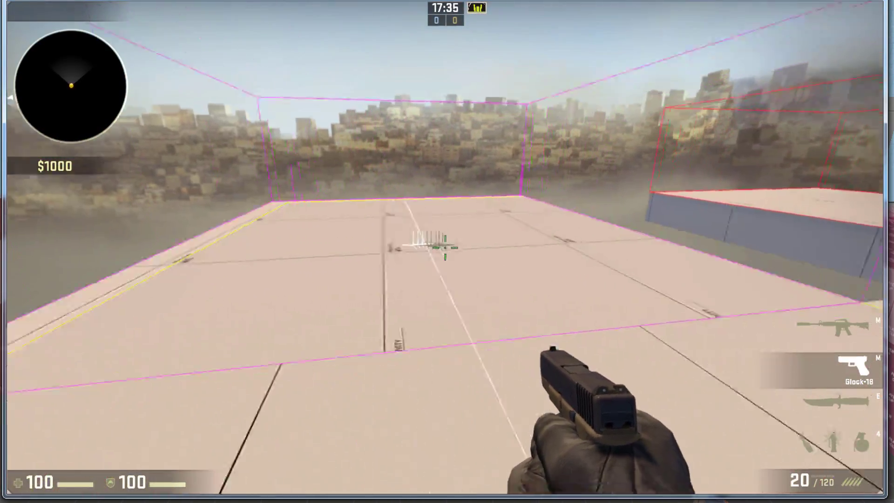
key("w")
key("d")
key("w")
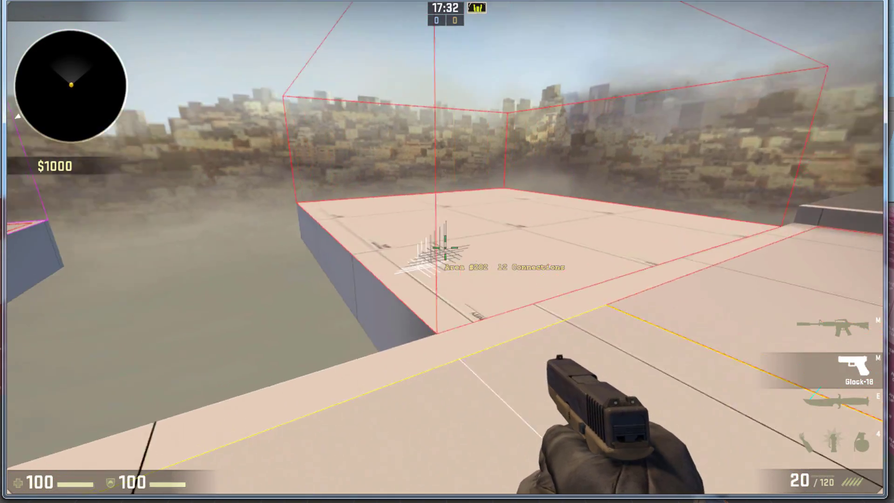
key("w")
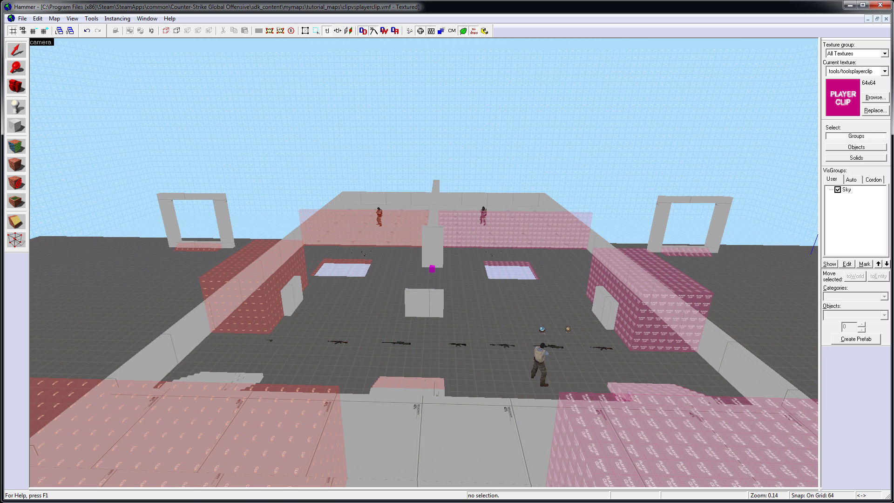
Switch to Hammer, select both outer floor brushes and extend them together to the far edge of the map.
left_click(170, 265)
key("z")
key("z")
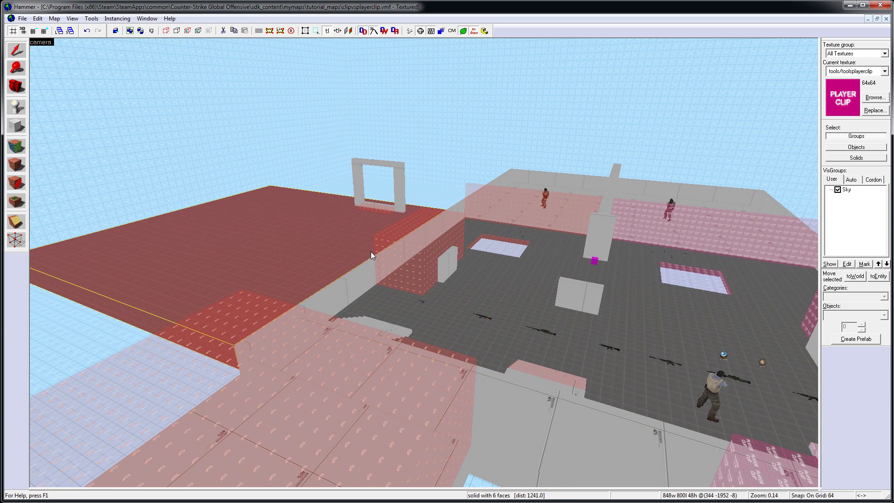
key("z")
key("z")
left_click(754, 263, "ctrl")
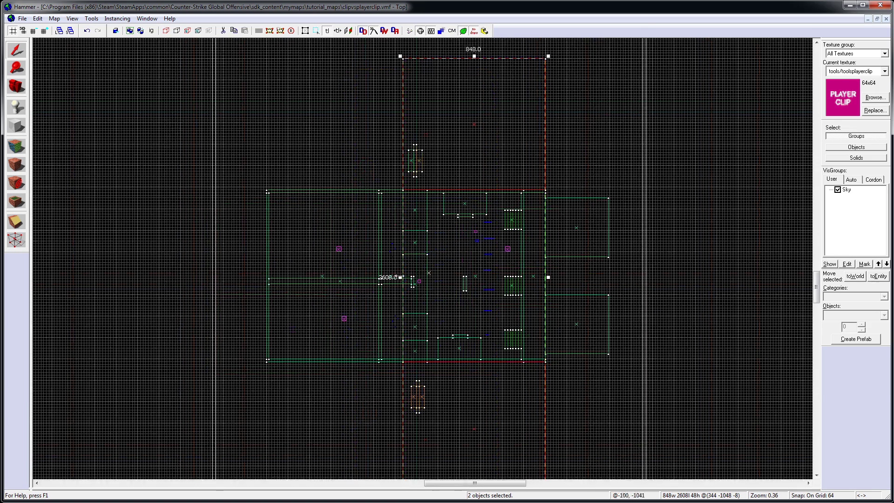
left_click_drag(399, 275, 265, 275)
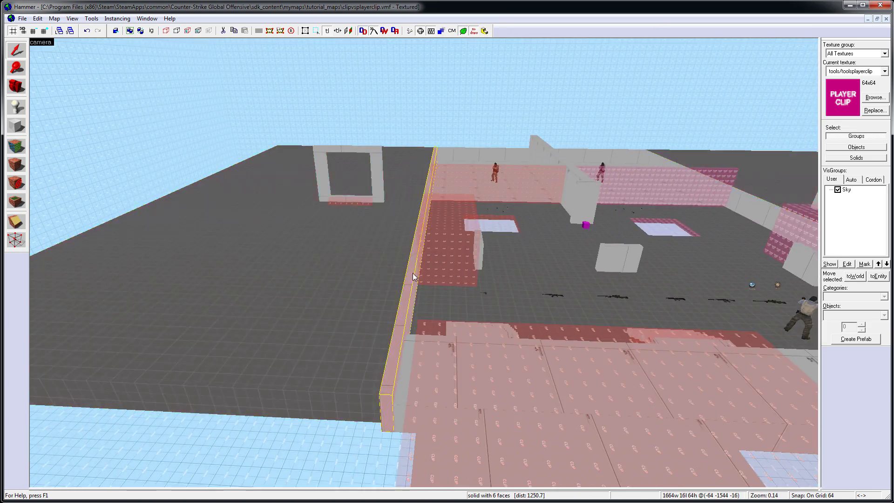
Copy the side wall brush on the clip side above the original and stretch the copy to 352 units high.
key("shift+z")
key("shift+z")
key("shift+z")
key("shift+z")
scroll(263, 312, "up", 10)
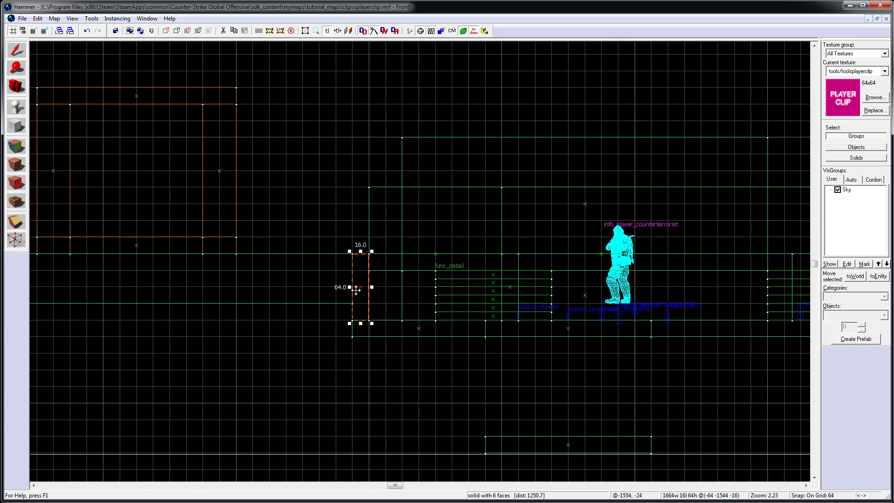
left_click_drag(357, 289, 370, 54)
scroll(363, 220, "down", 4)
key("shift+z")
key("shift+z")
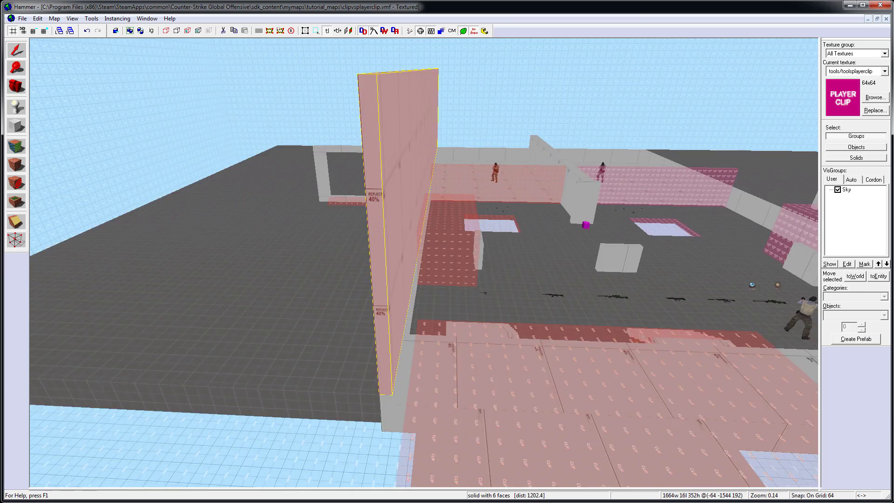
Lift the clip texture from an existing brush and apply it to the tall brush on the clip side.
key("d")
left_click(20, 150)
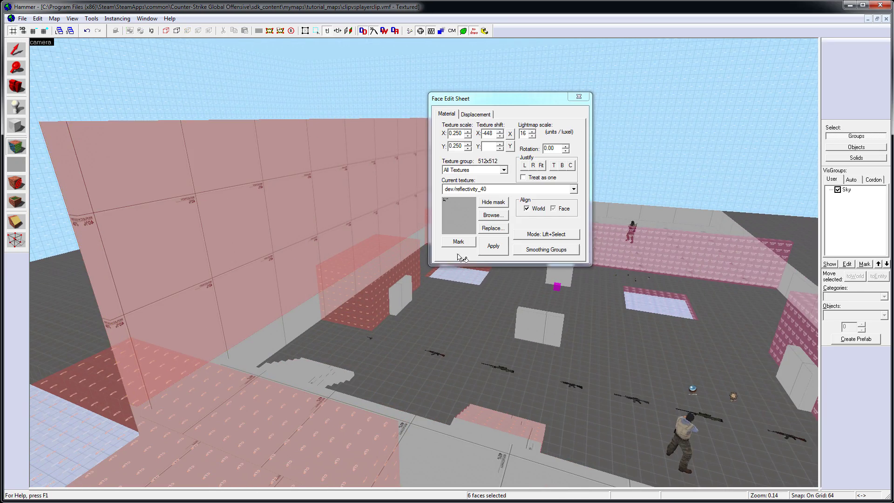
left_click(441, 271)
right_click(391, 218)
key("z")
key("w")
key("z")
left_click(581, 96)
Copy the side wall brush on the player clip side upward and stretch it into a matching tall brush.
key("z")
key("s")
key("w")
key("s")
key("s")
key("z")
left_click(428, 325)
key("shift+z")
key("shift+z")
scroll(323, 353, "down", 6)
scroll(443, 344, "up", 6)
left_click_drag(425, 321, 427, 201, "shift")
scroll(425, 281, "down", 4)
key("shift+z")
key("shift+z")
Apply the tools/toolsplayerclip texture to the tall brush on the player clip side.
key("z")
key("z")
left_click(23, 149)
left_click(365, 284)
key("z")
key("w")
right_click(423, 263, "shift")
scroll(424, 263, "down", 3)
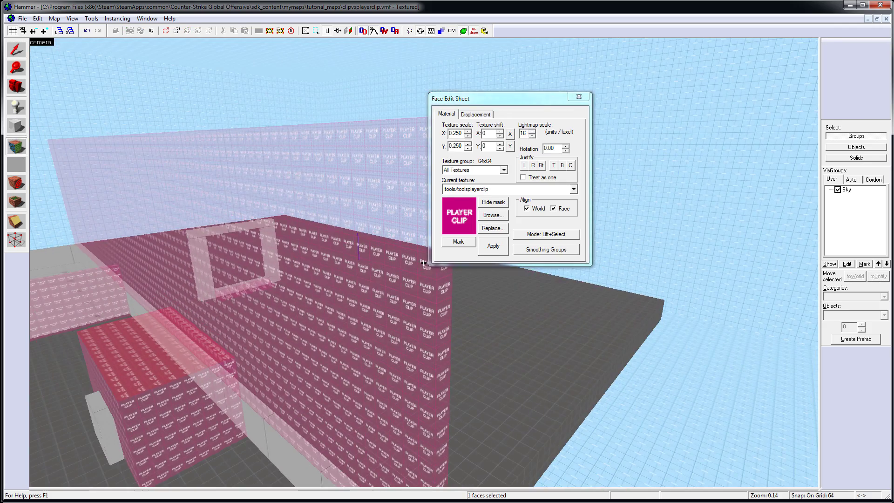
key("shift+a")
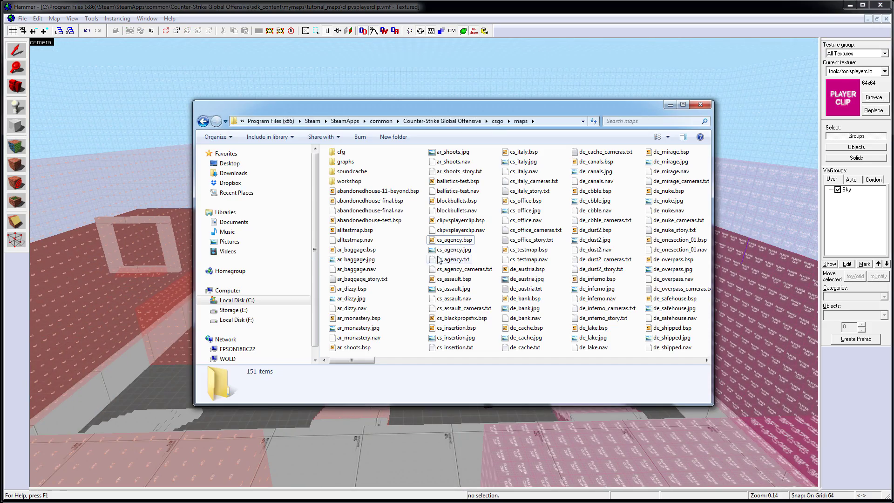
Delete clipvsplayerclip.nav from the csgo maps folder, and compile and run the map with the Fast configuration.
left_click(459, 230)
key("Delete")
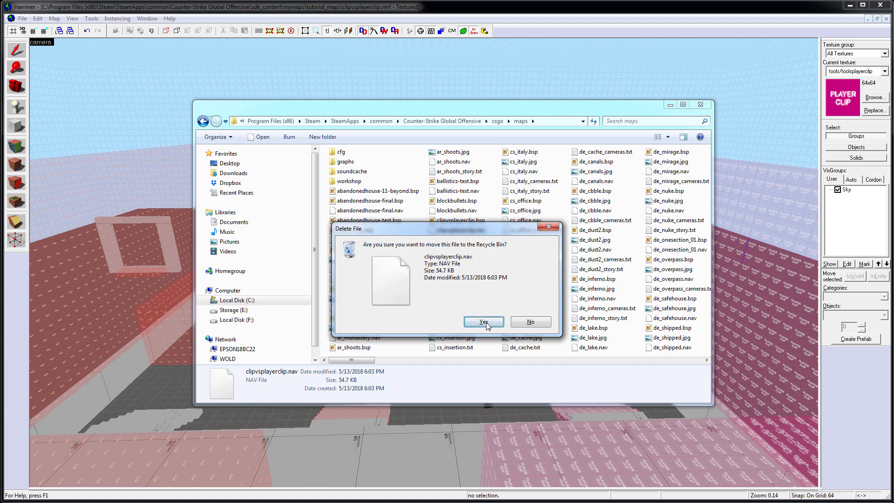
left_click(483, 322)
left_click(670, 105)
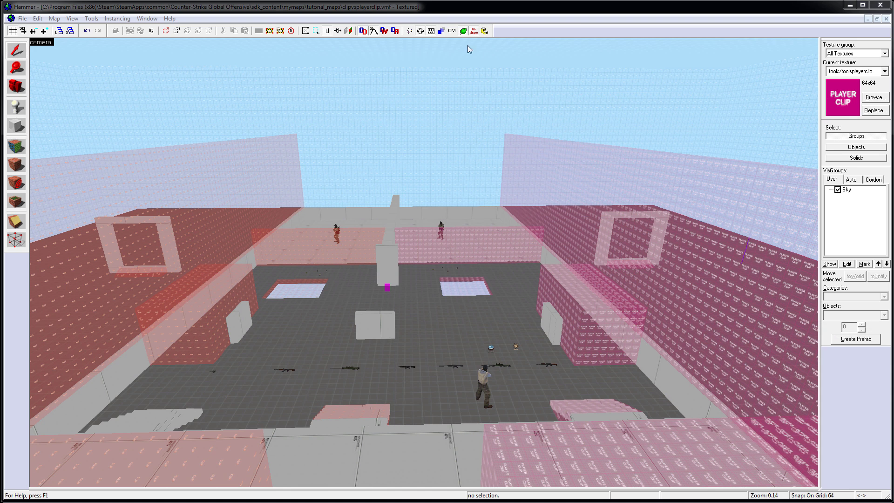
left_click(410, 30)
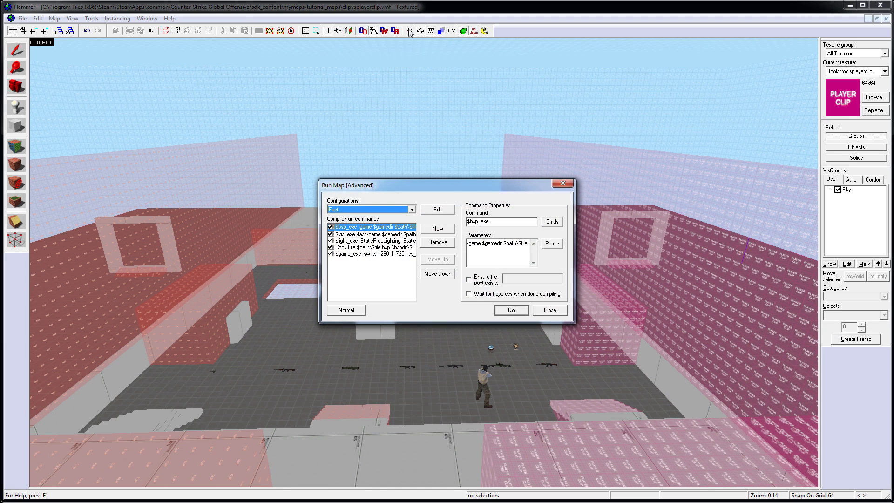
left_click(511, 310)
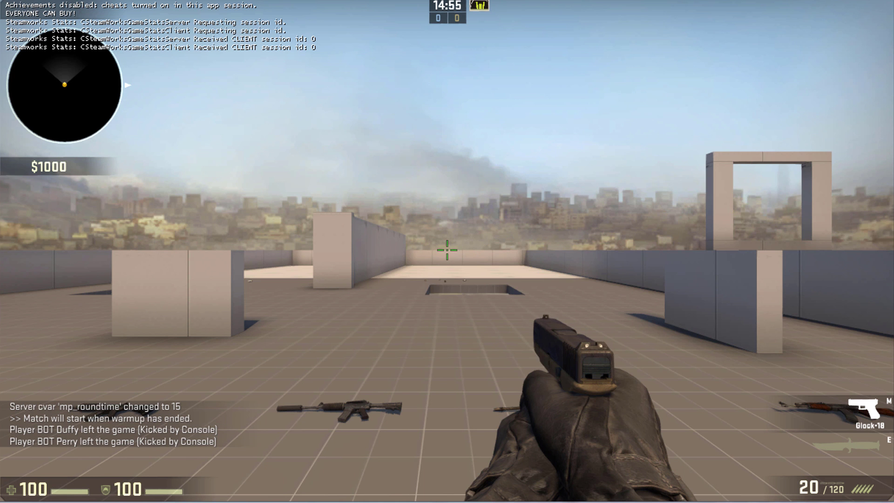
Enable clip brush outlines with r_drawclipbrushes 1 and navigation mesh editing with nav_edit 1 in the console.
key("grave")
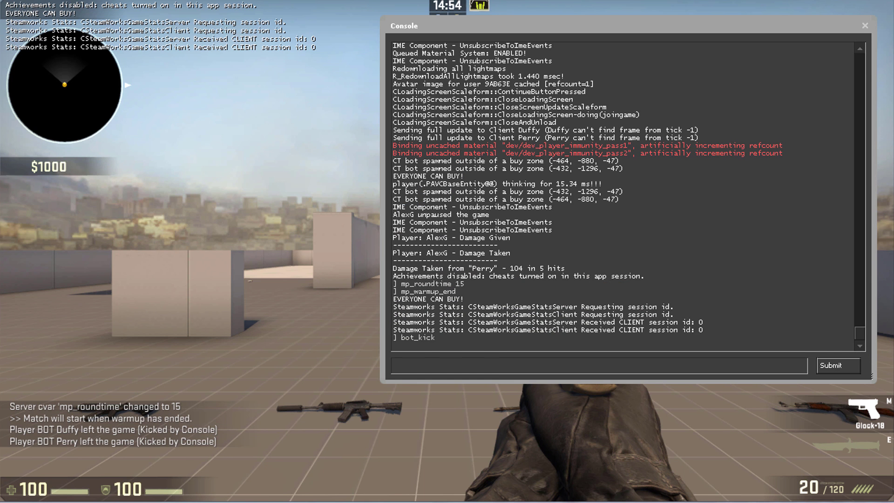
type("r_draw")
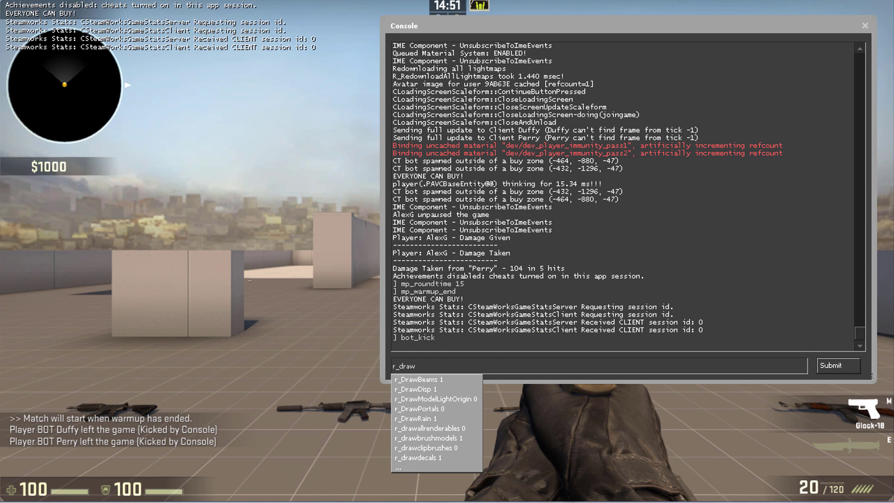
type("clipbrushes 1")
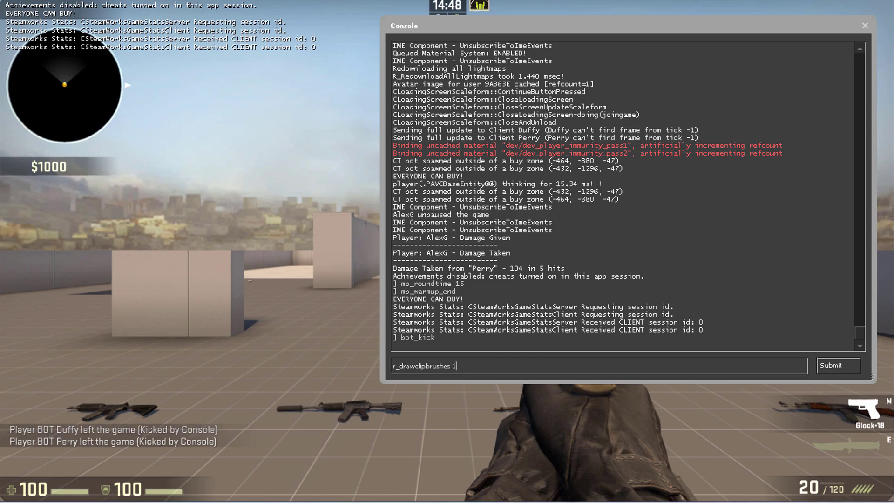
key("Return")
type("nav_edit 1")
key("Return")
key("Escape")
Compare the navigation areas on the outer floors beyond the tall clip wall and beyond the tall player clip wall.
key("3")
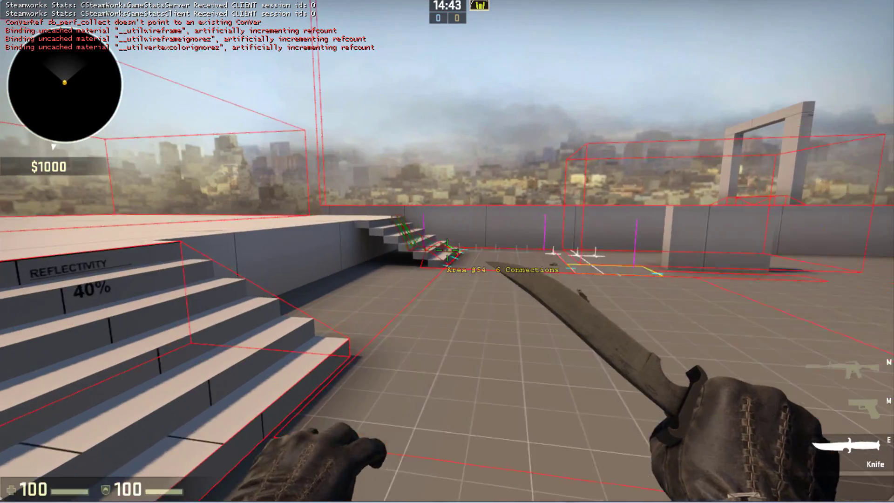
key("w")
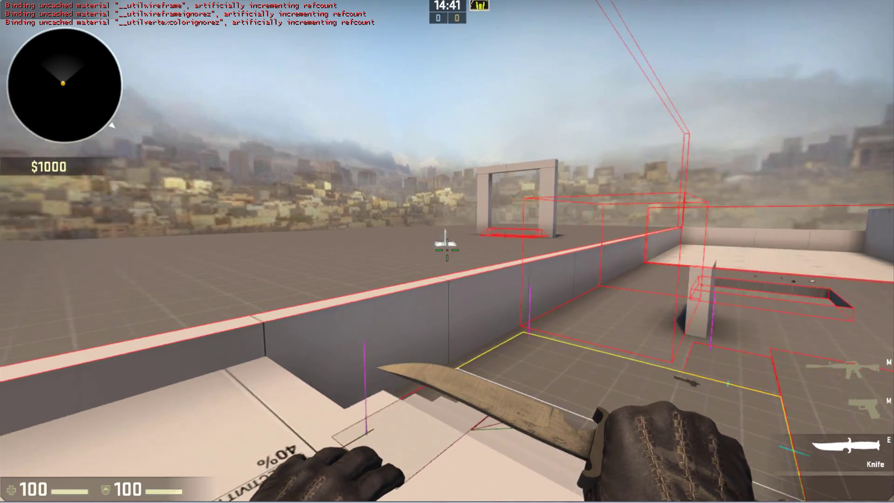
key("w")
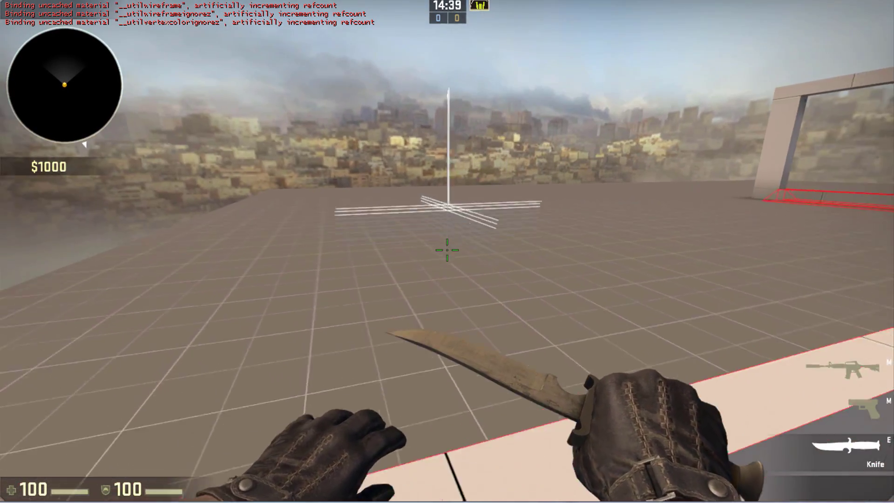
key("s")
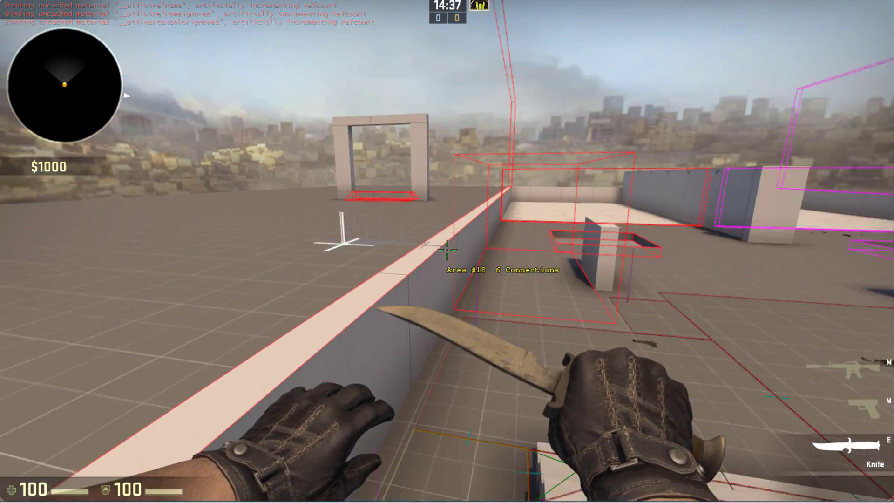
key("w")
key("2")
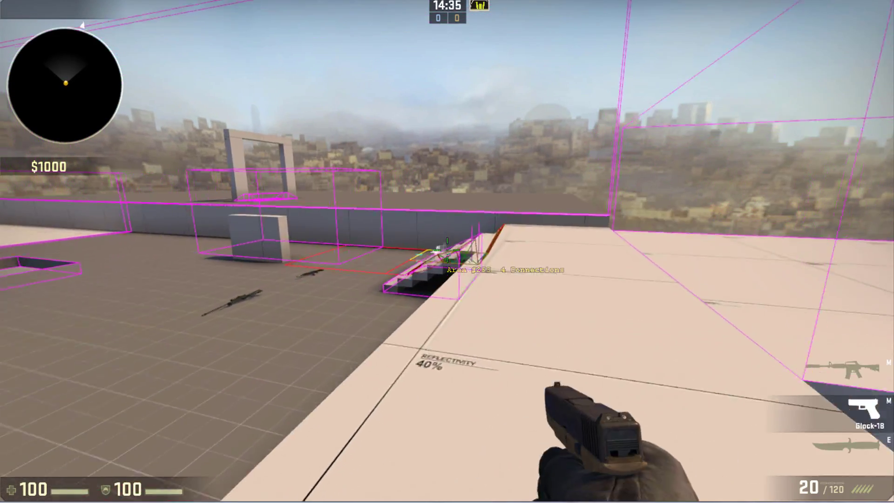
key("w")
key("3")
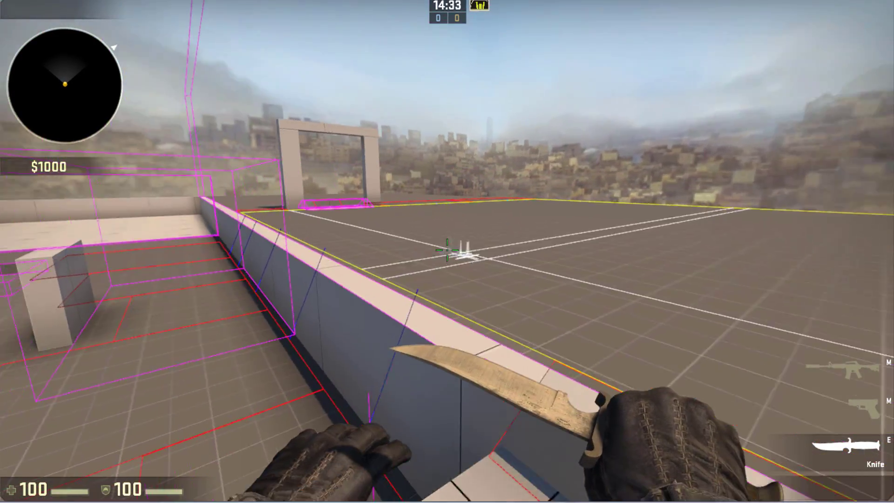
key("w")
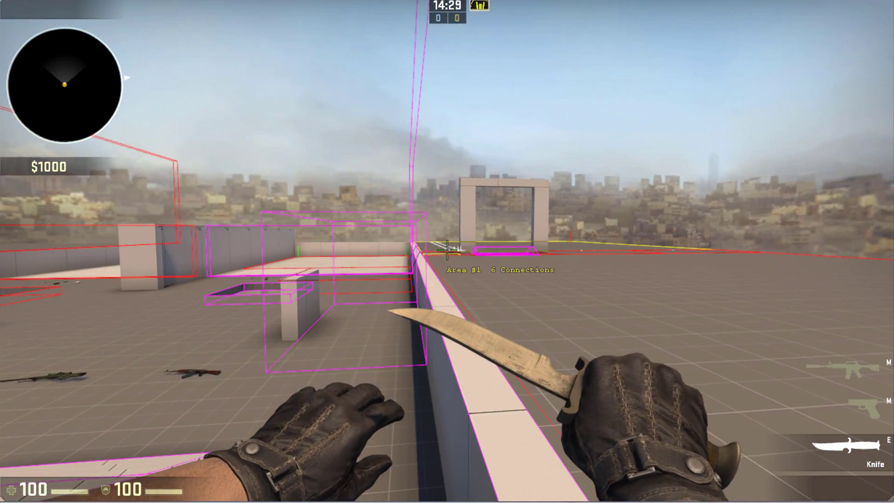
key("a")
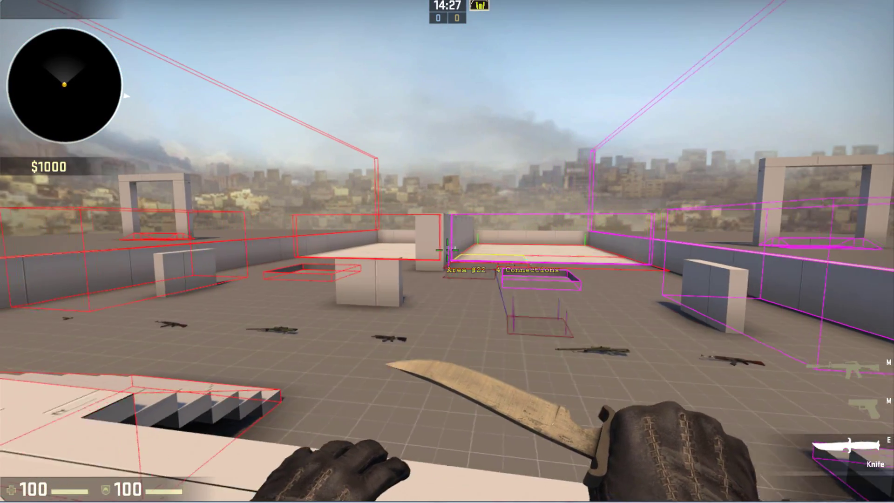
key("a")
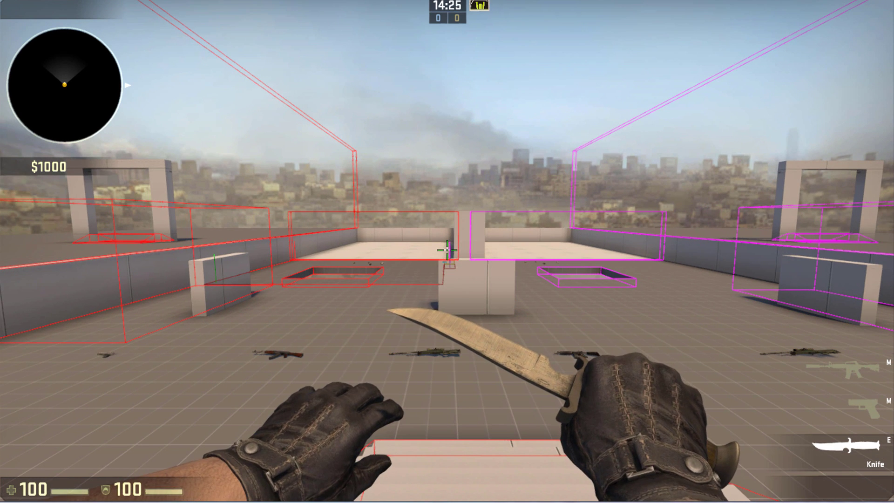